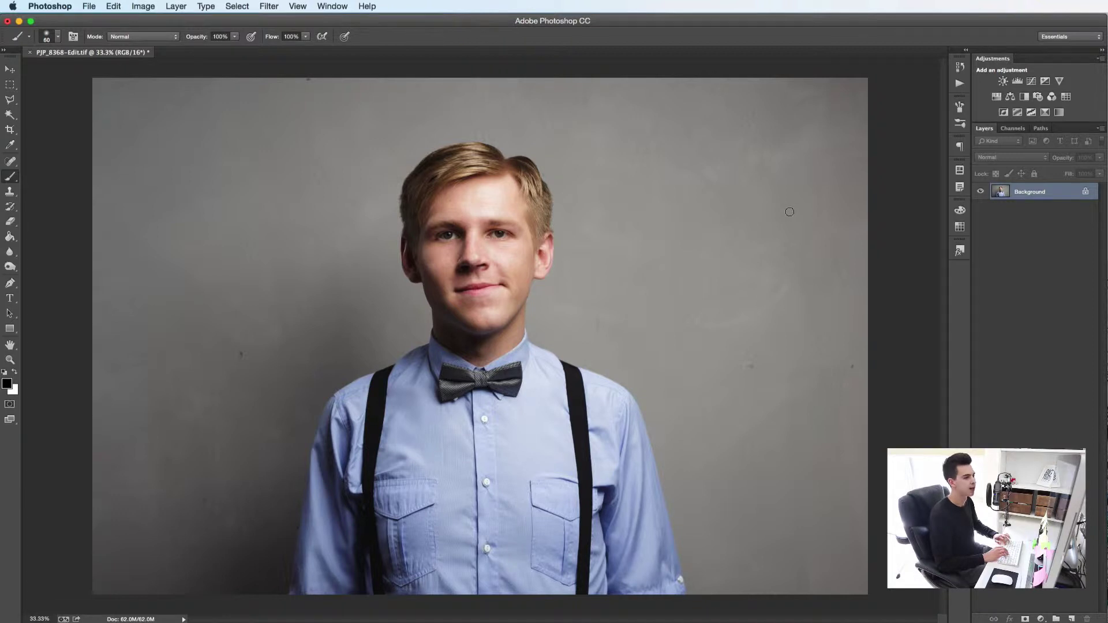
Duplicate the portrait layer and apply an 87.8-pixel High Pass filter to the top copy
key(super+j)
key(super+j)
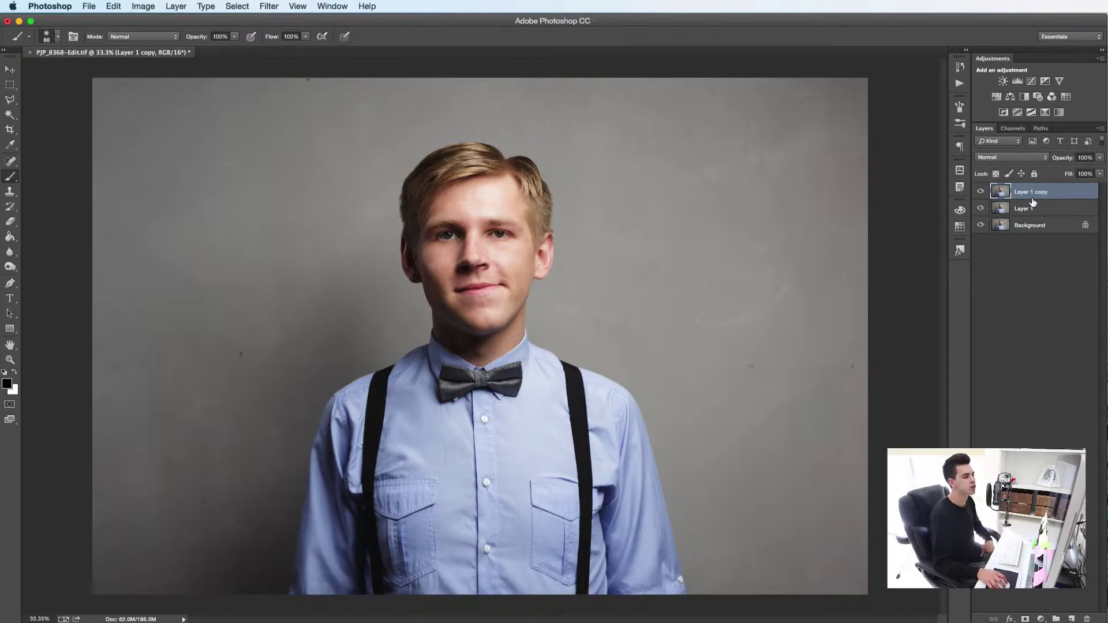
click(278, 5)
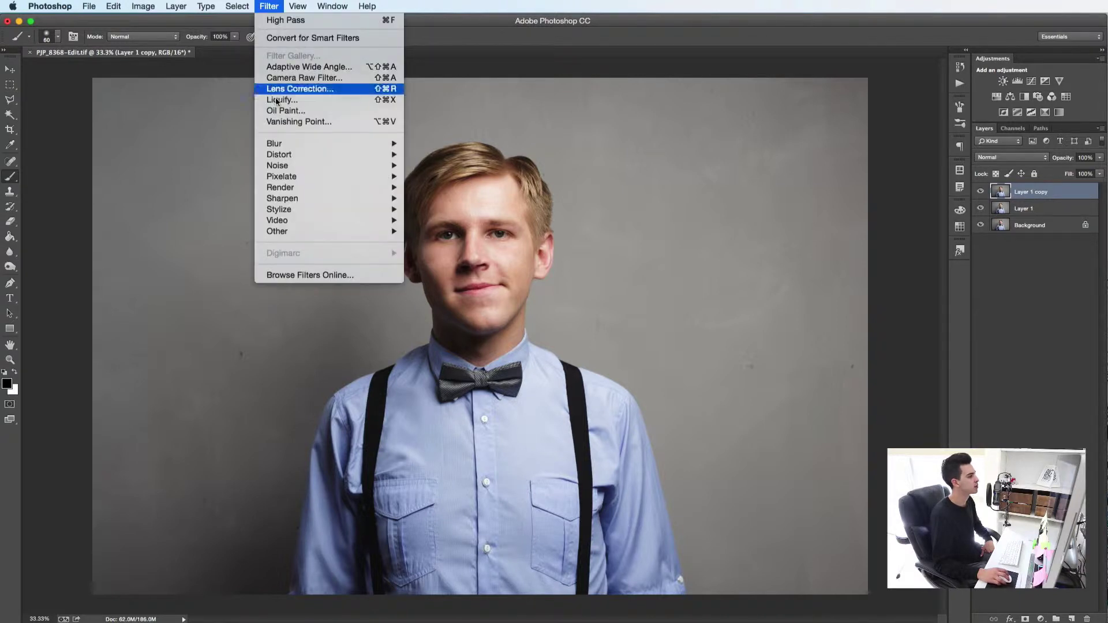
mouse_move(305, 233)
click(438, 241)
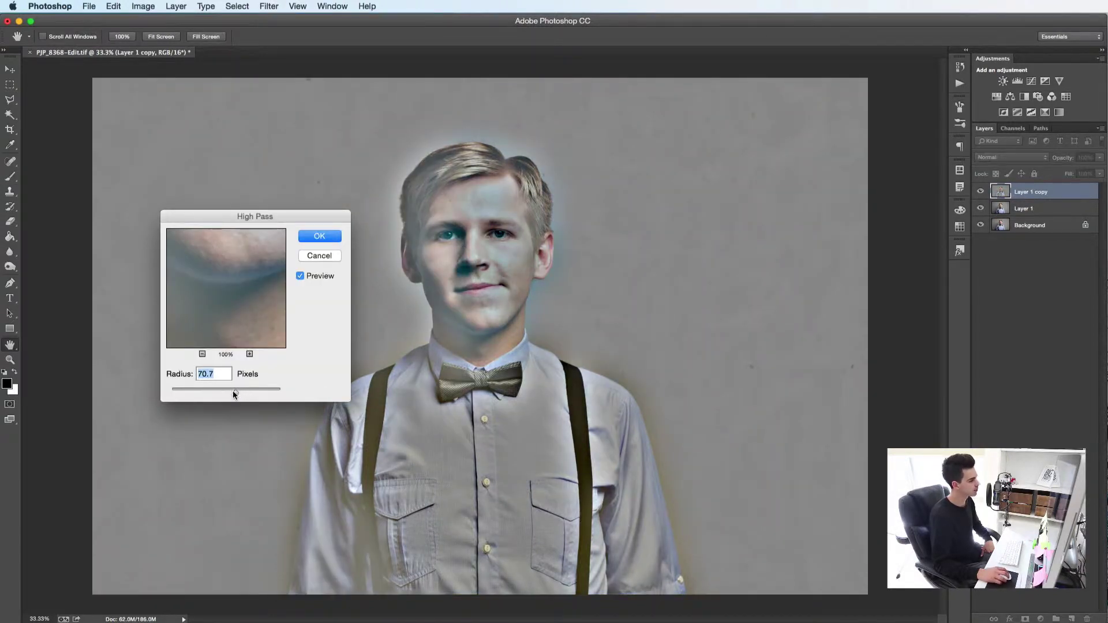
mouse_move(233, 394)
mouse_down()
mouse_move(224, 394)
mouse_move(237, 392)
mouse_up()
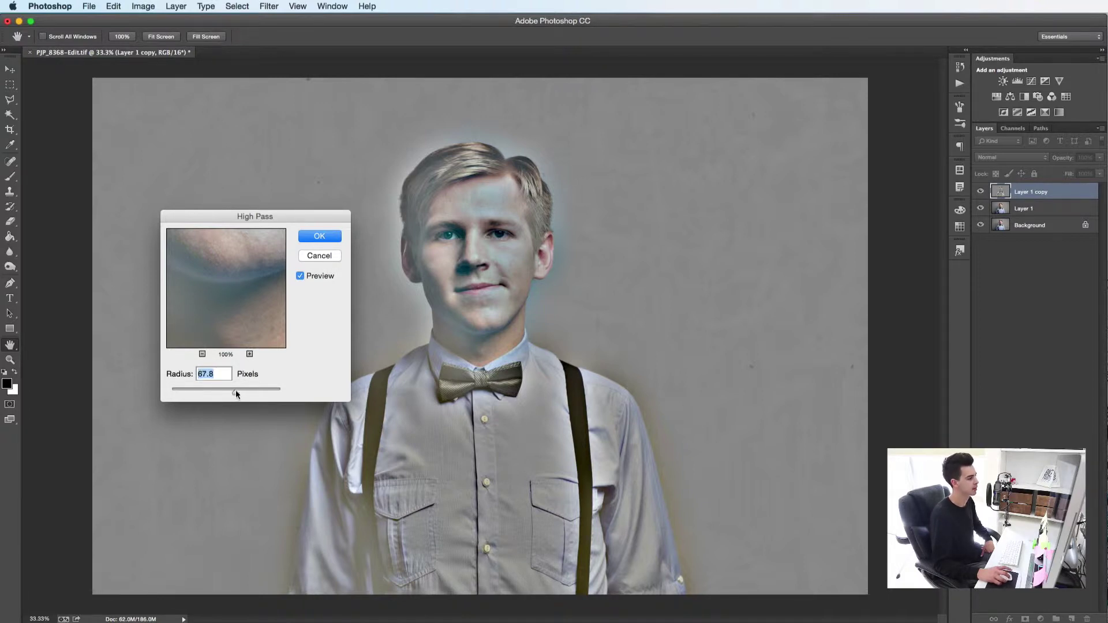
click(319, 236)
Blend the high-pass copy in Soft Light and lower its opacity to 88%
key(b)
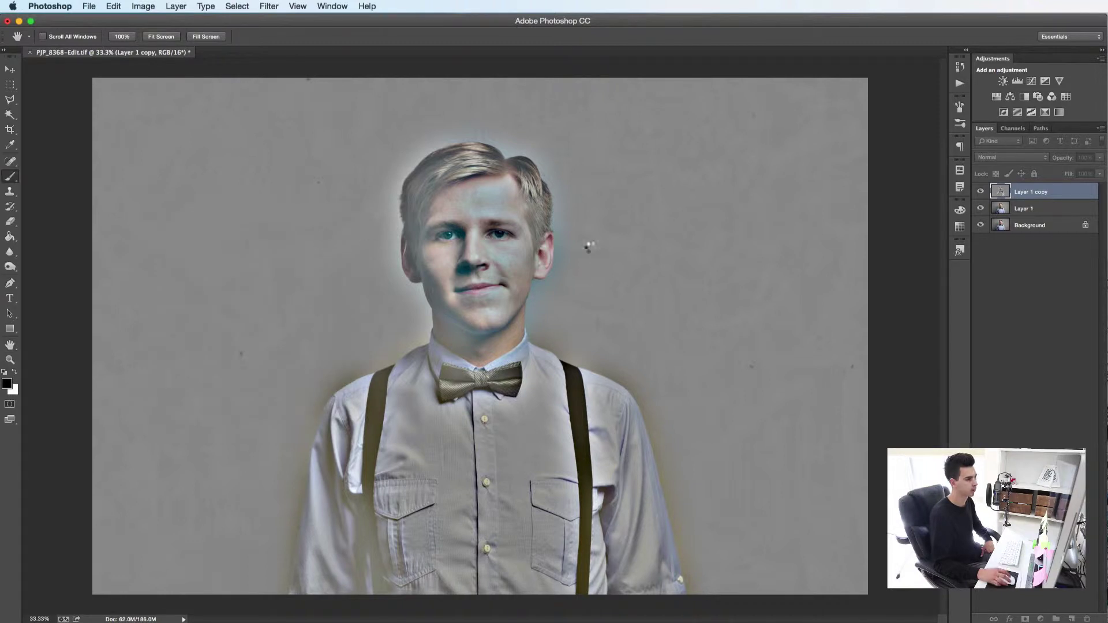
click(1012, 158)
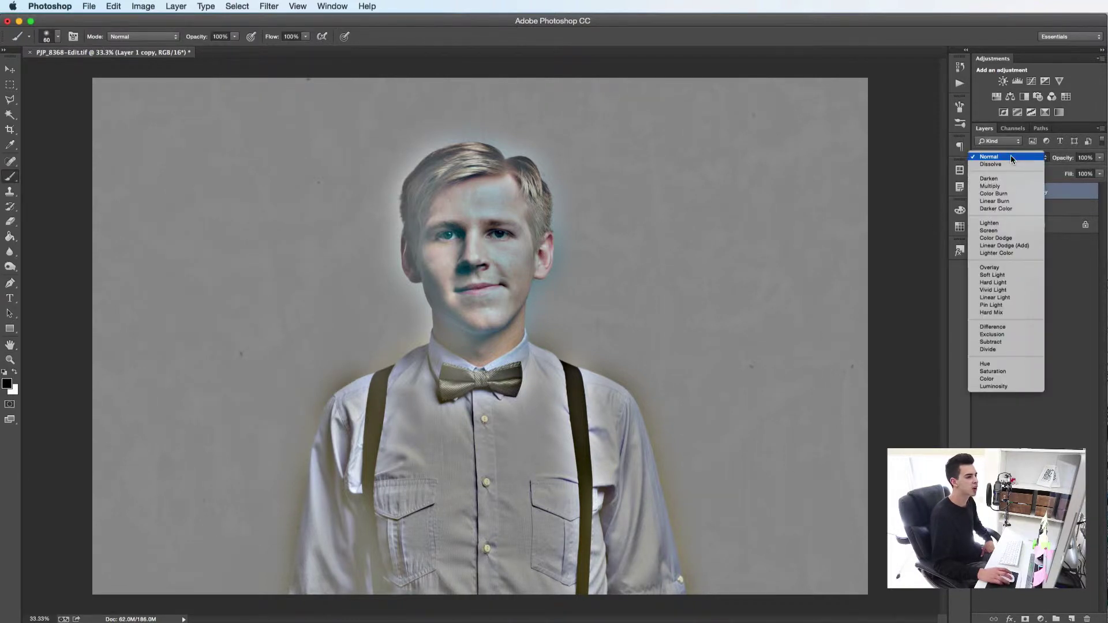
click(1008, 275)
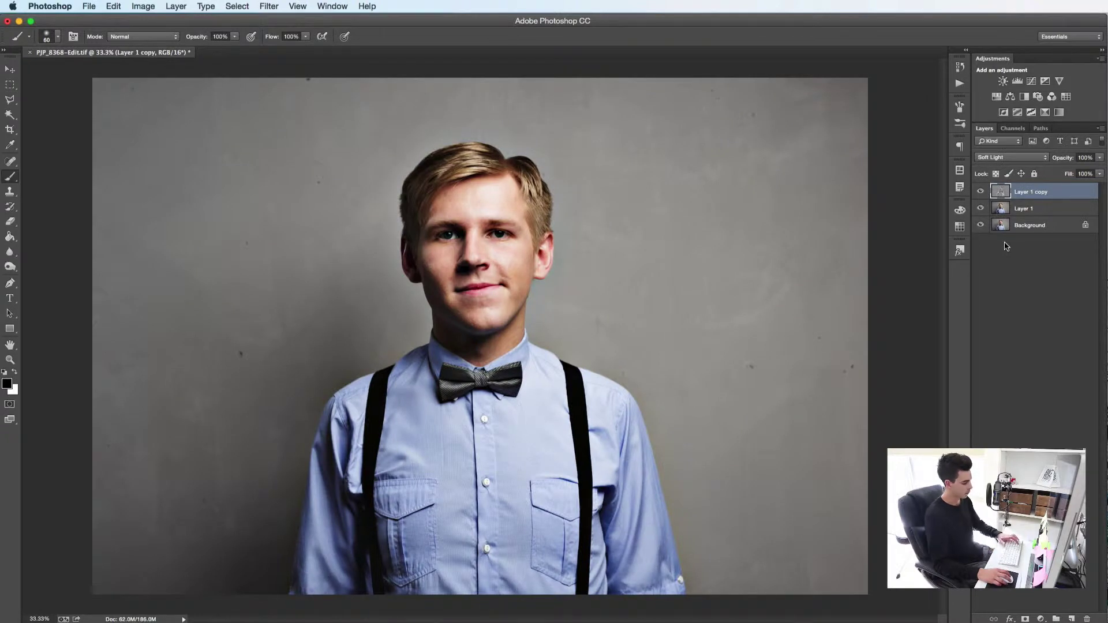
click(1100, 161)
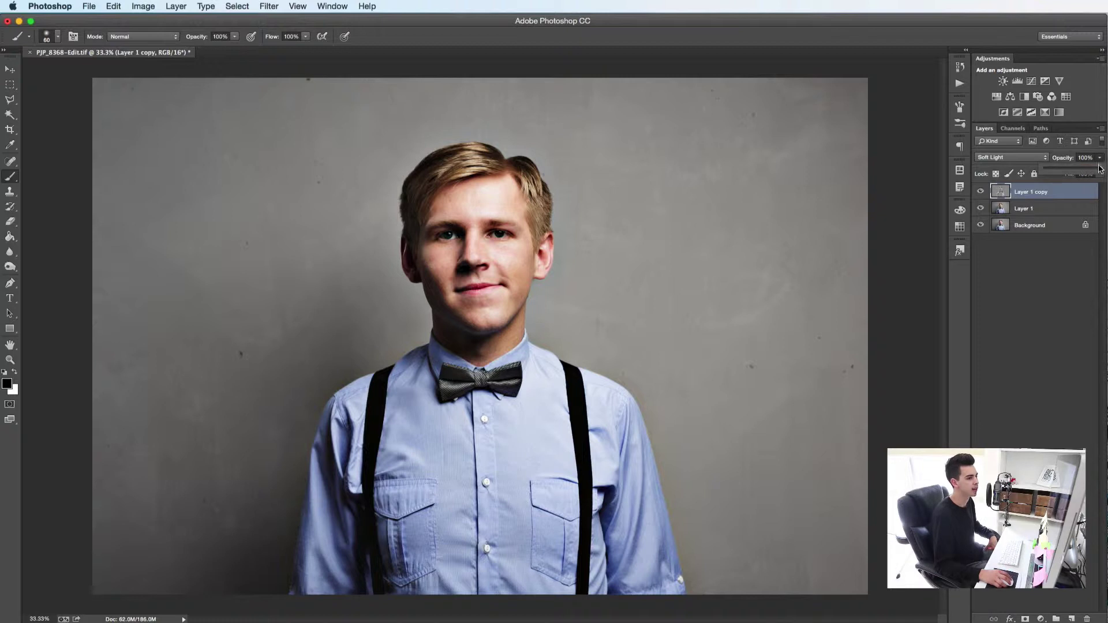
drag(1100, 172, 1093, 172)
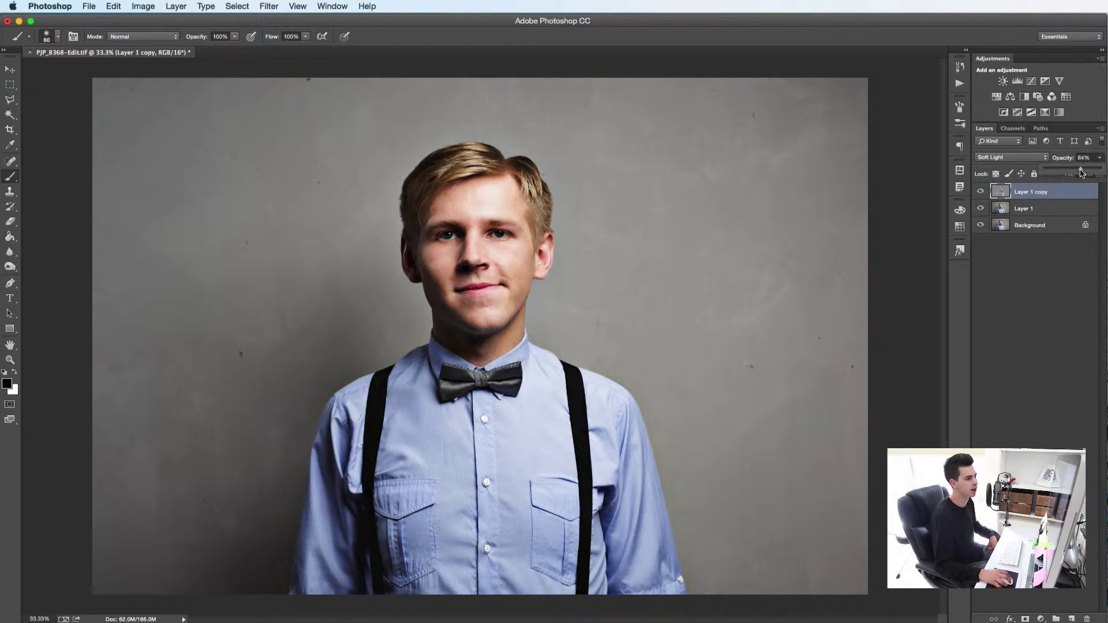
Compare the portrait with and without the high-pass layer, then drop its opacity to 65%
click(981, 192)
click(981, 192)
click(980, 191)
click(981, 192)
click(1100, 157)
drag(1092, 171, 1076, 173)
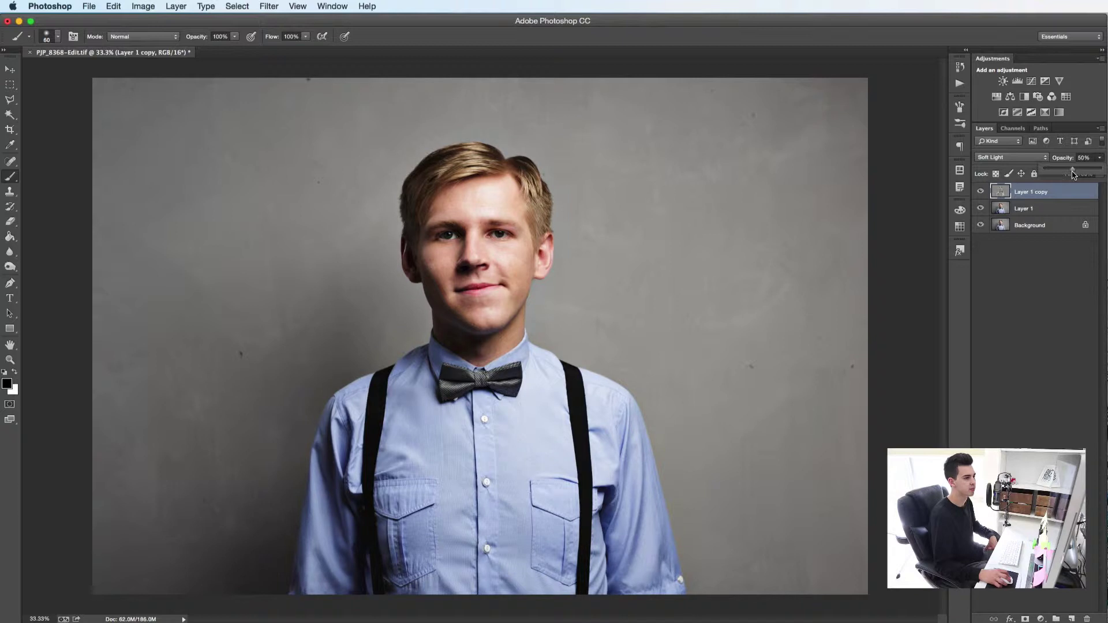
click(1039, 277)
click(980, 192)
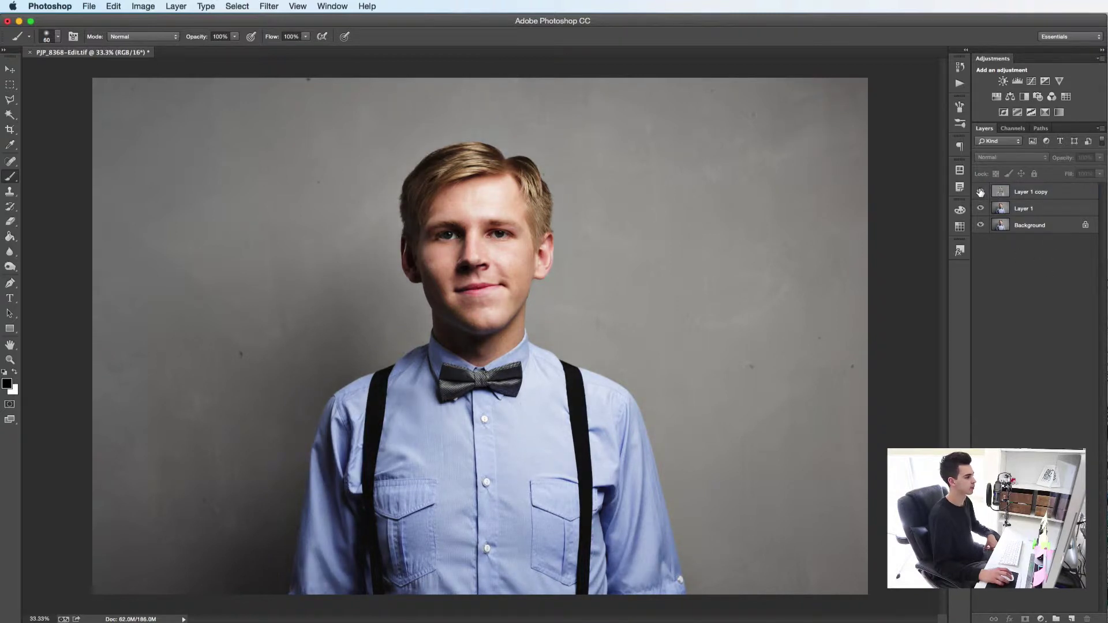
Zoom to 50% on the face and toggle the high-pass layer to compare
key(z)
click(499, 206)
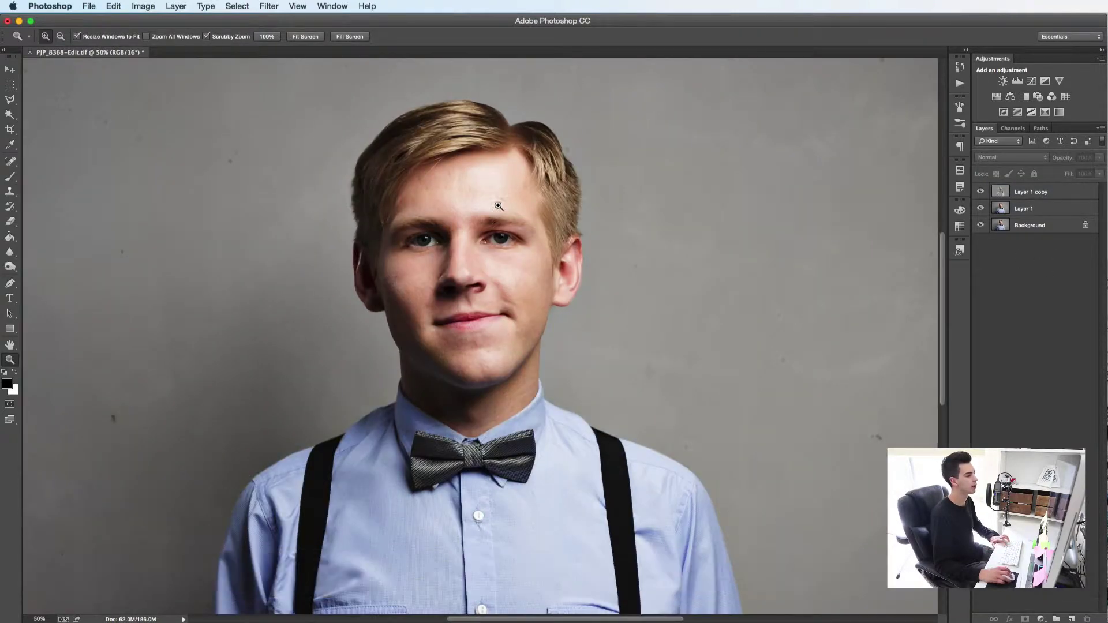
key(b)
click(981, 191)
click(981, 192)
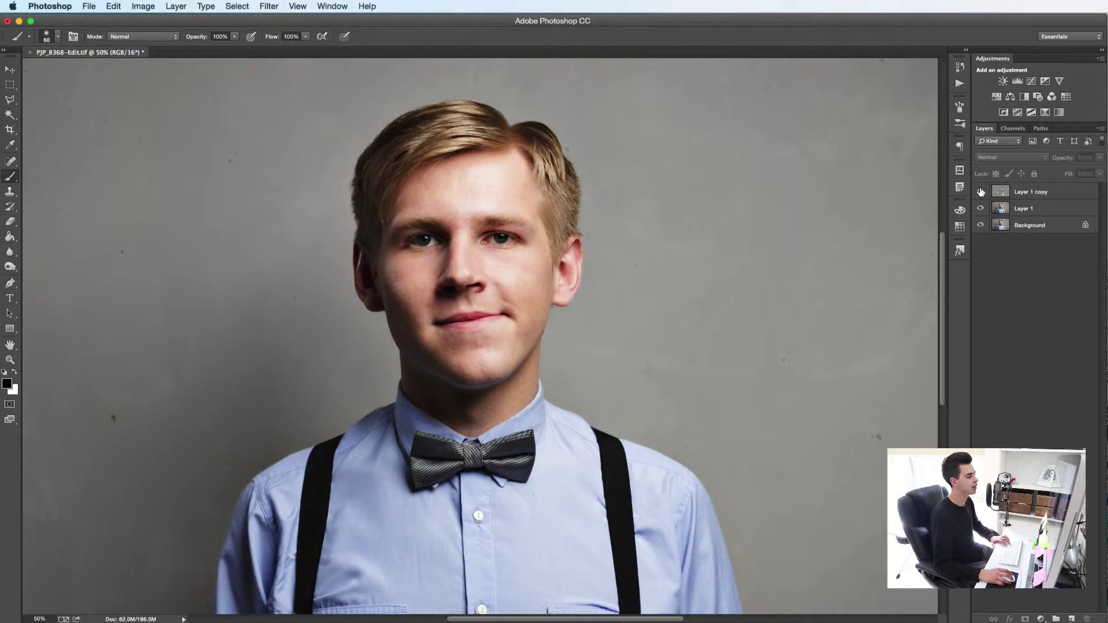
click(980, 191)
click(981, 191)
Zoom back to 33.3%, hide the Background layer and select Layer 1
key(z)
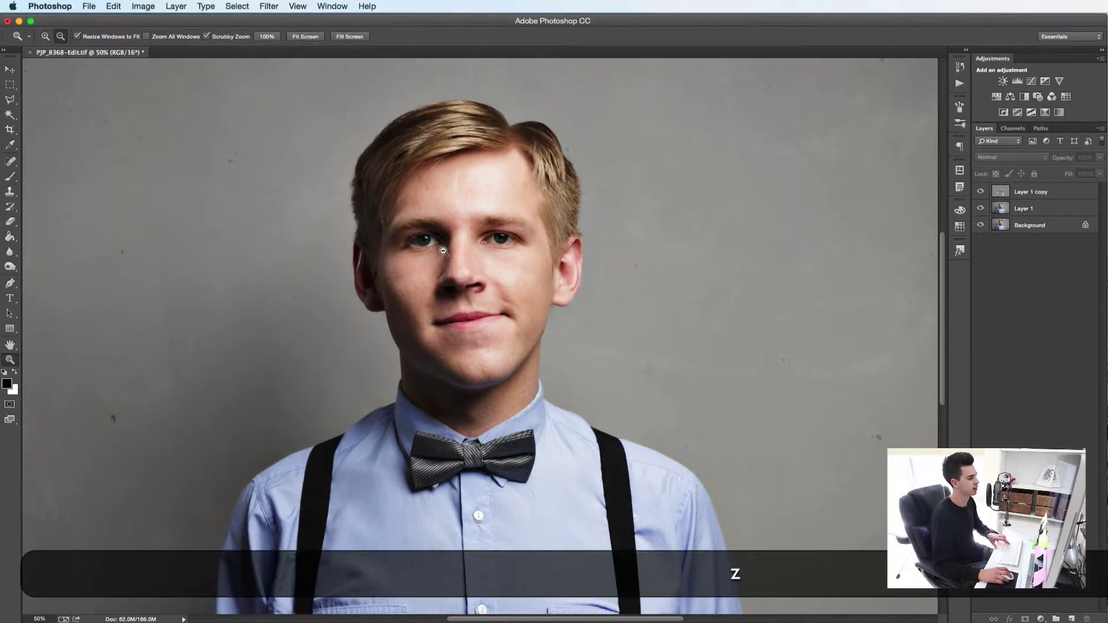
drag(562, 316, 486, 271)
key(z)
click(445, 203)
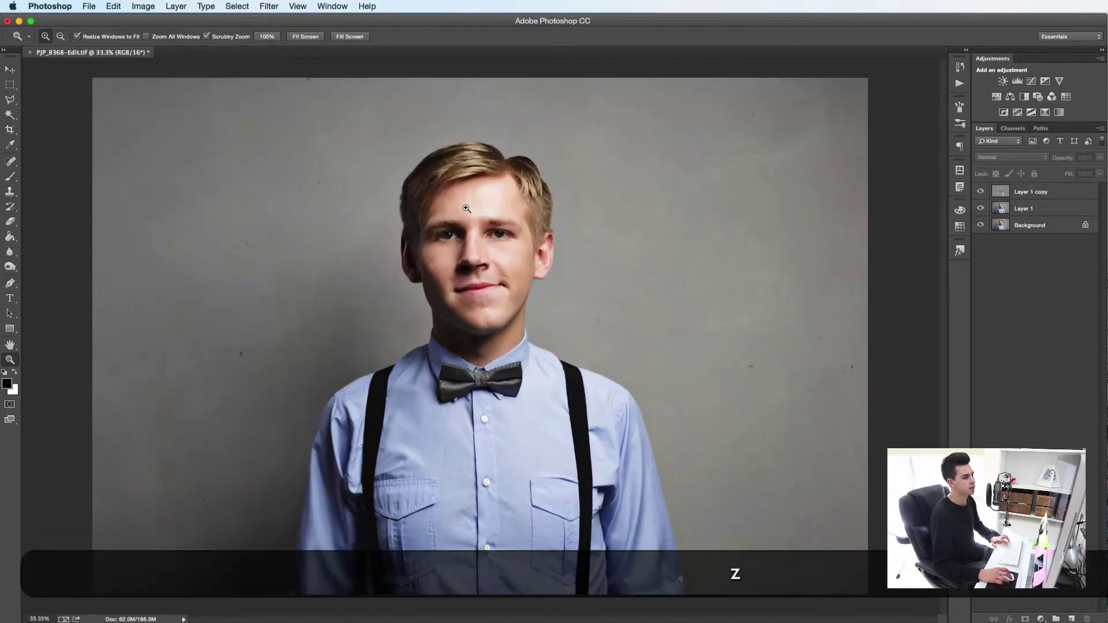
click(980, 225)
click(1022, 210)
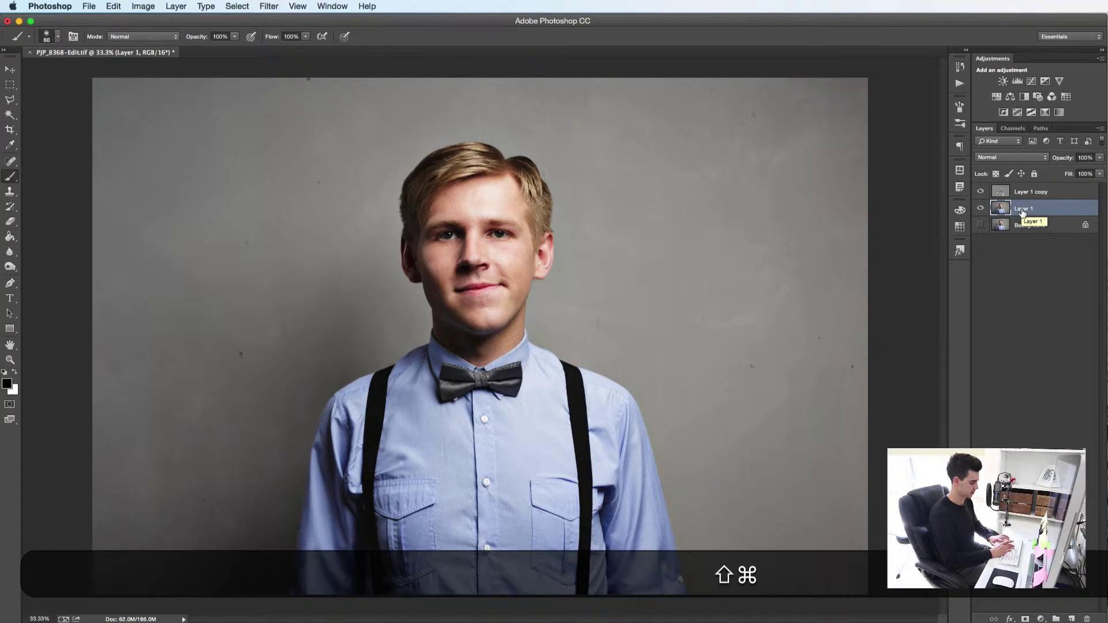
Merge the visible layers into Layer 1 and duplicate it as Layer 1 copy
key(super+shift+e)
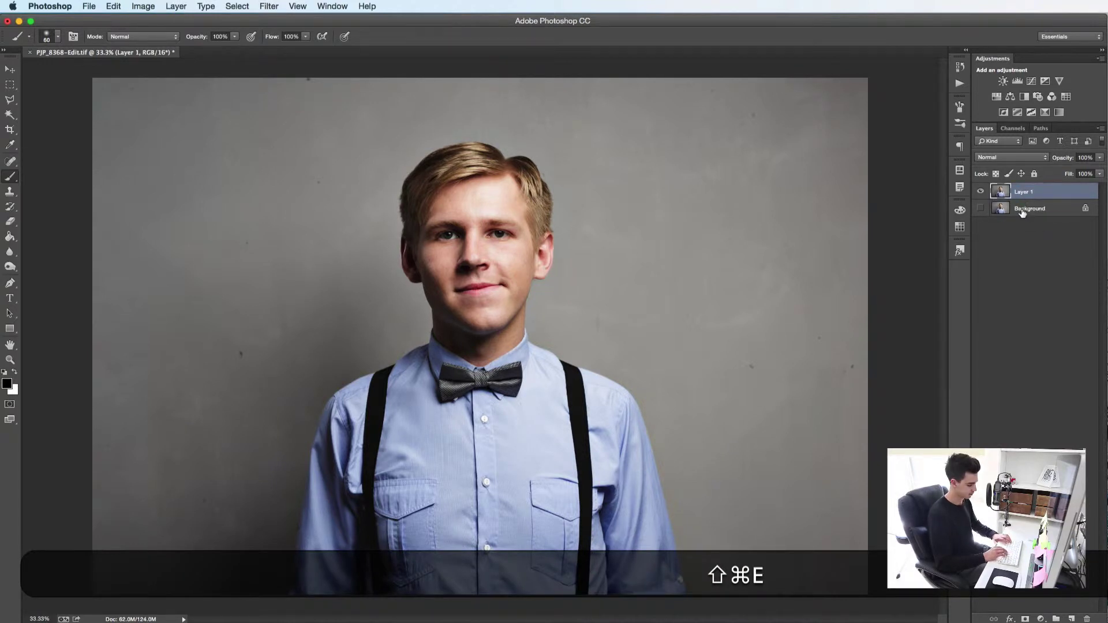
key(super+j)
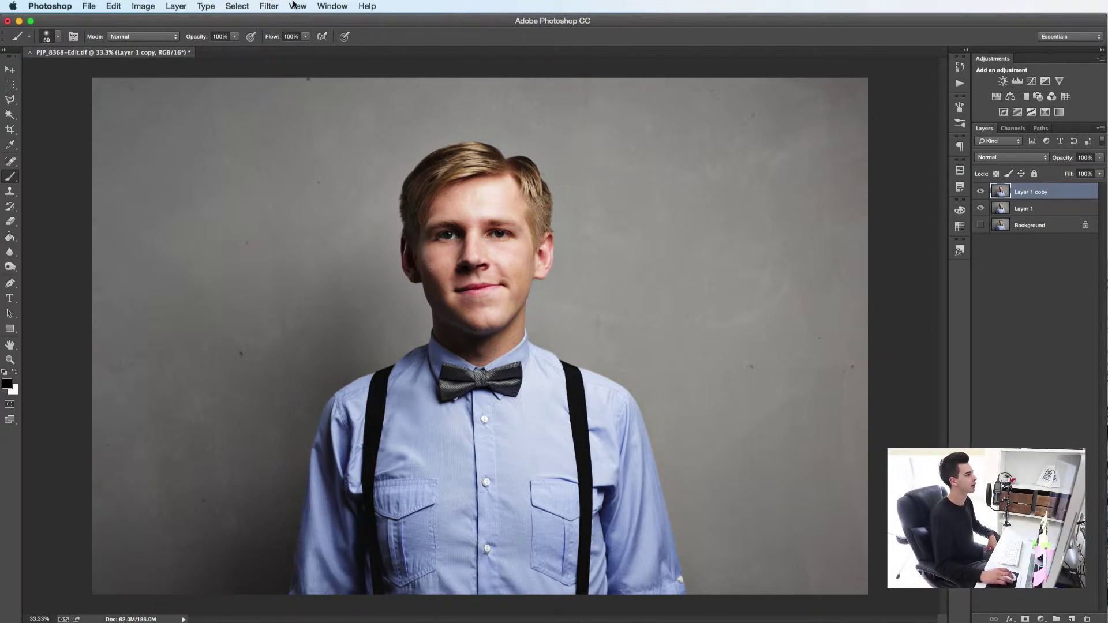
click(269, 6)
Apply a 1.8-pixel High Pass filter to the new Layer 1 copy
mouse_move(358, 231)
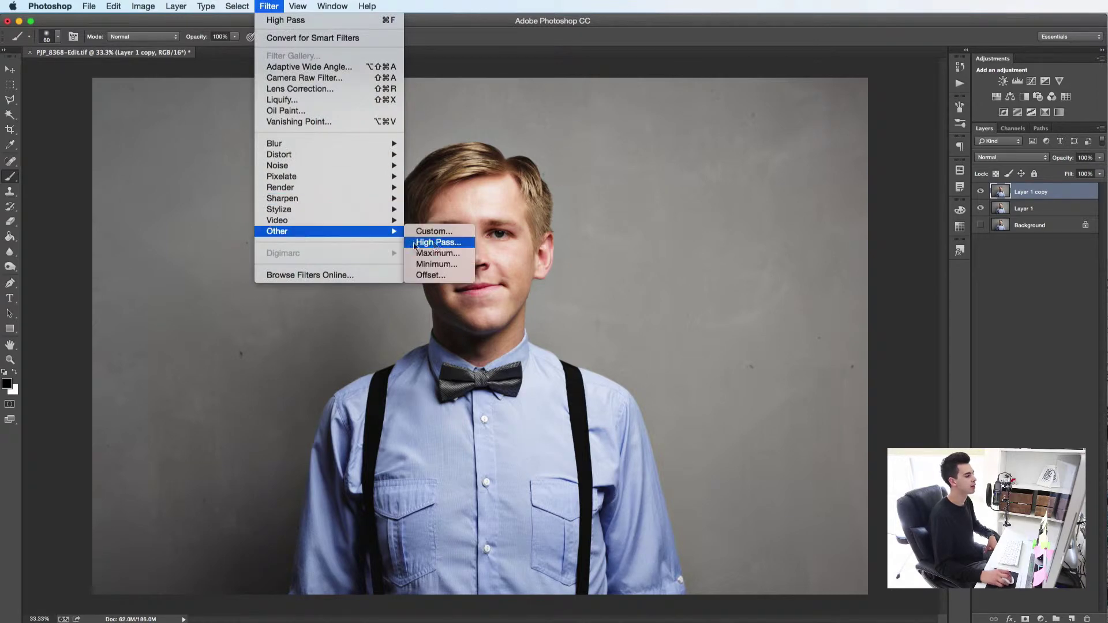
click(437, 243)
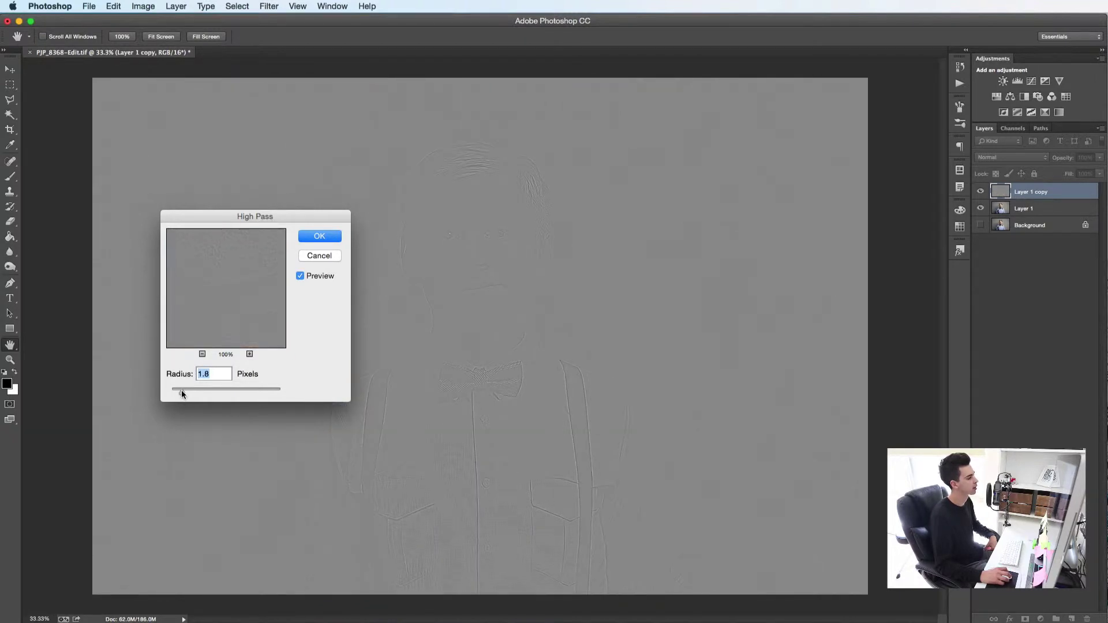
key(Return)
Blend the fine high-pass copy in Soft Light and zoom to 100% on the face
key(b)
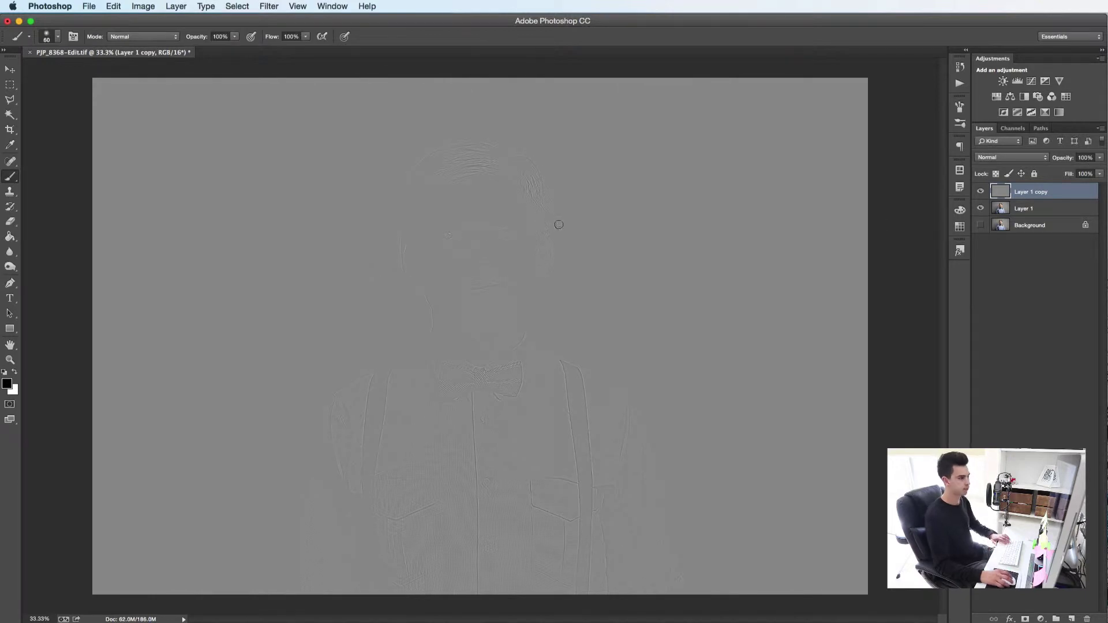
click(1003, 157)
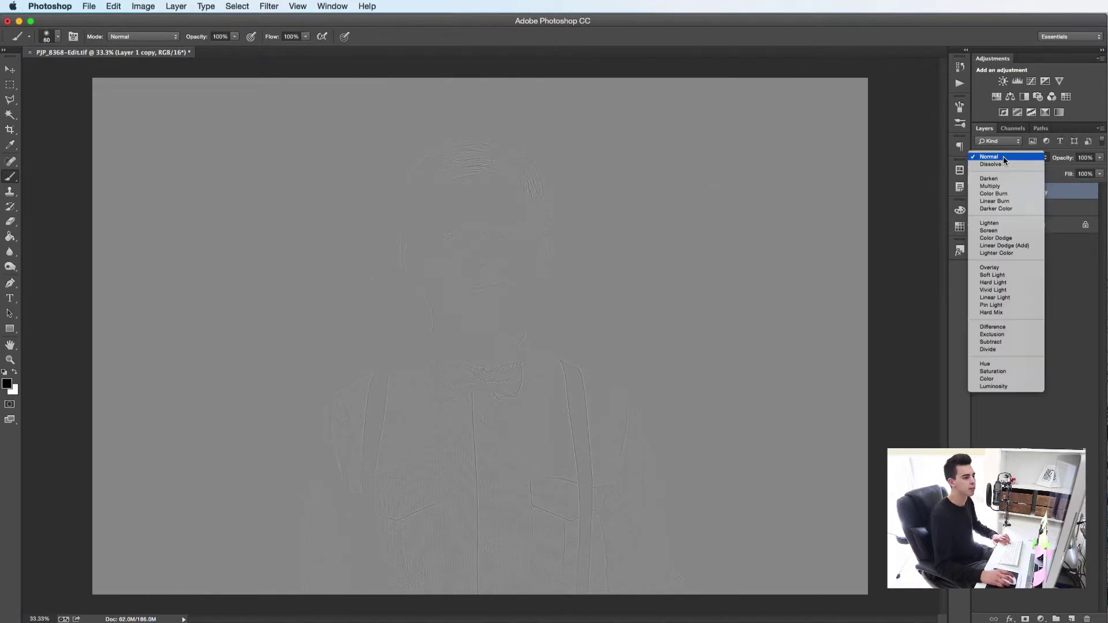
click(1009, 275)
key(z)
drag(538, 328, 787, 396)
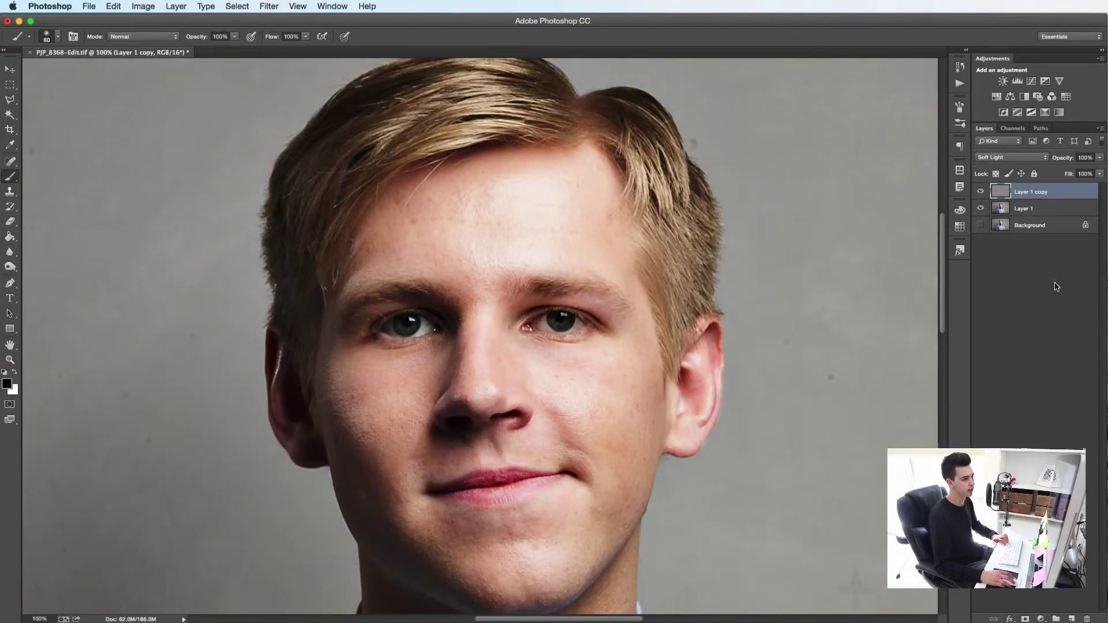
Compare the portrait with and without the fine high-pass layer, then switch it to Hard Light
click(981, 191)
click(980, 192)
click(981, 192)
click(980, 192)
click(980, 192)
click(980, 192)
click(980, 192)
click(981, 192)
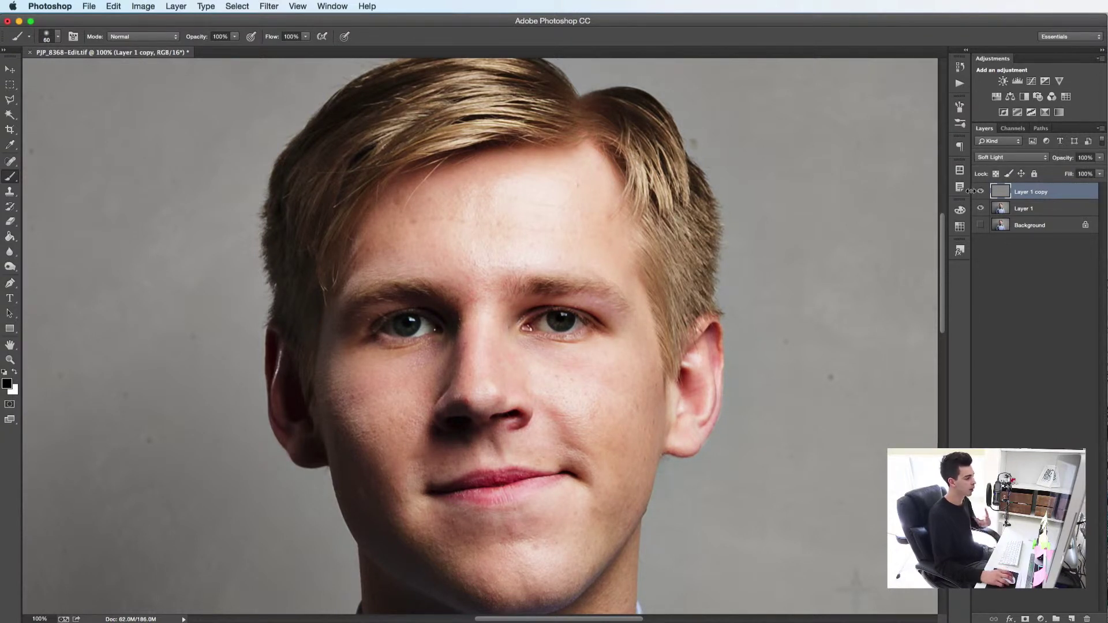
click(1016, 157)
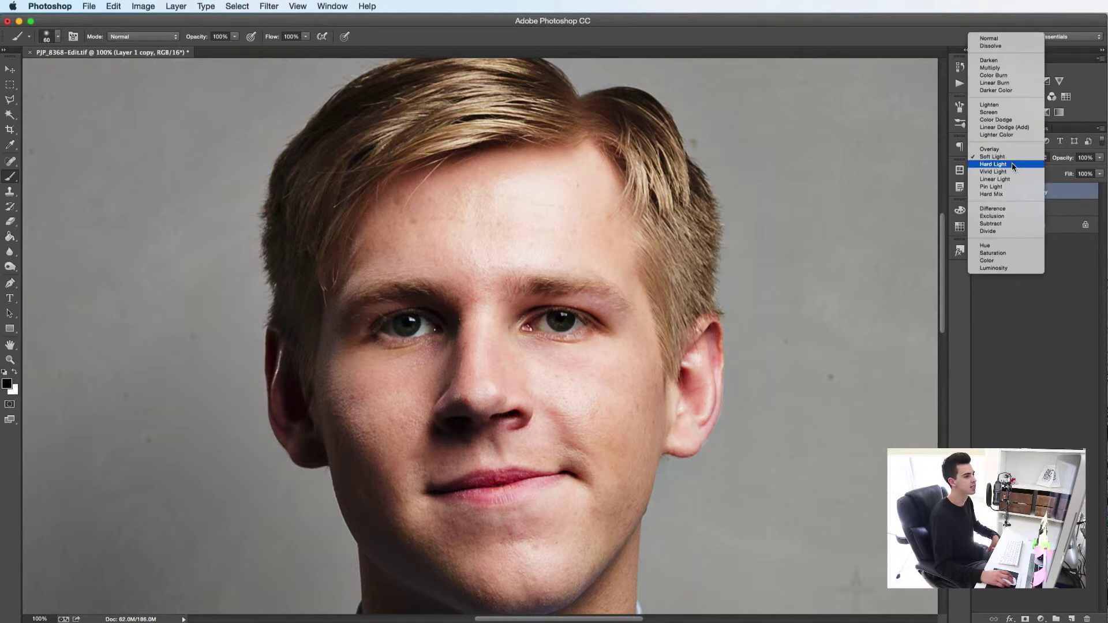
click(1012, 164)
Frame the face at 66.7% and lower the high-pass layer's opacity to about 63%
key(z)
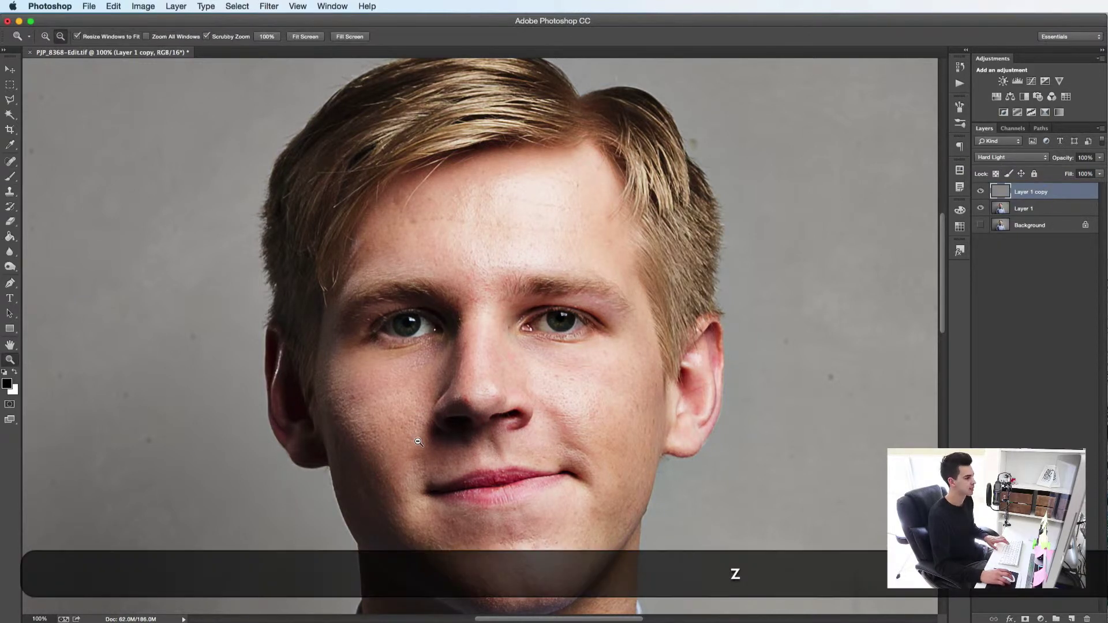
alt+click(419, 442)
alt+click(418, 442)
key(b)
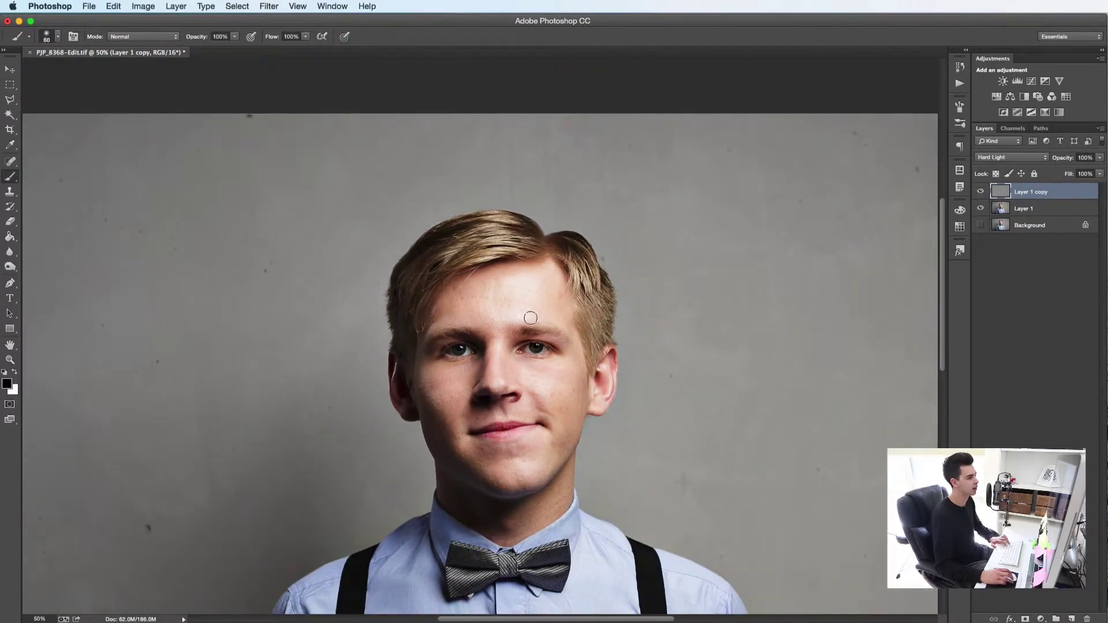
key(z)
click(519, 398)
key(space)
drag(517, 397, 514, 361)
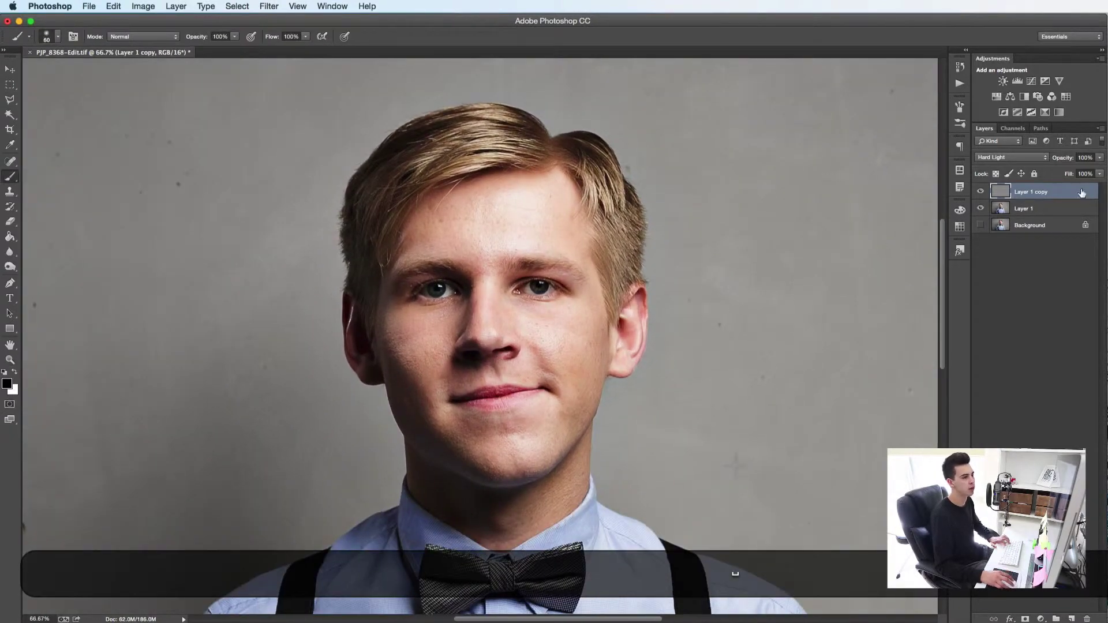
click(1099, 157)
drag(1098, 169, 1079, 172)
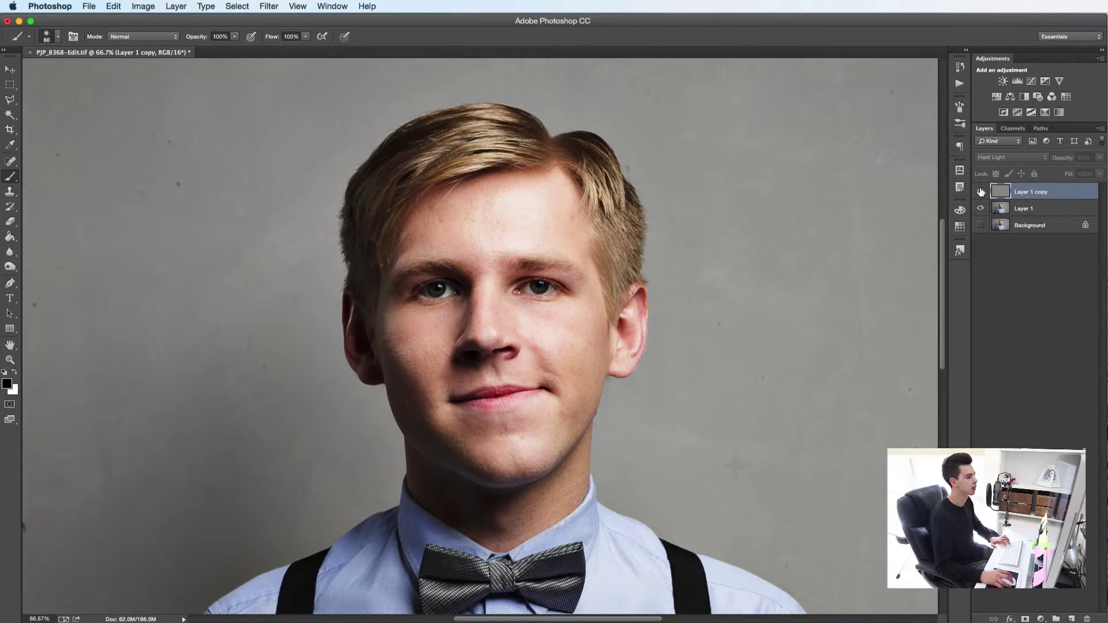
Add a black hide-all layer mask to Layer 1 copy
key(z)
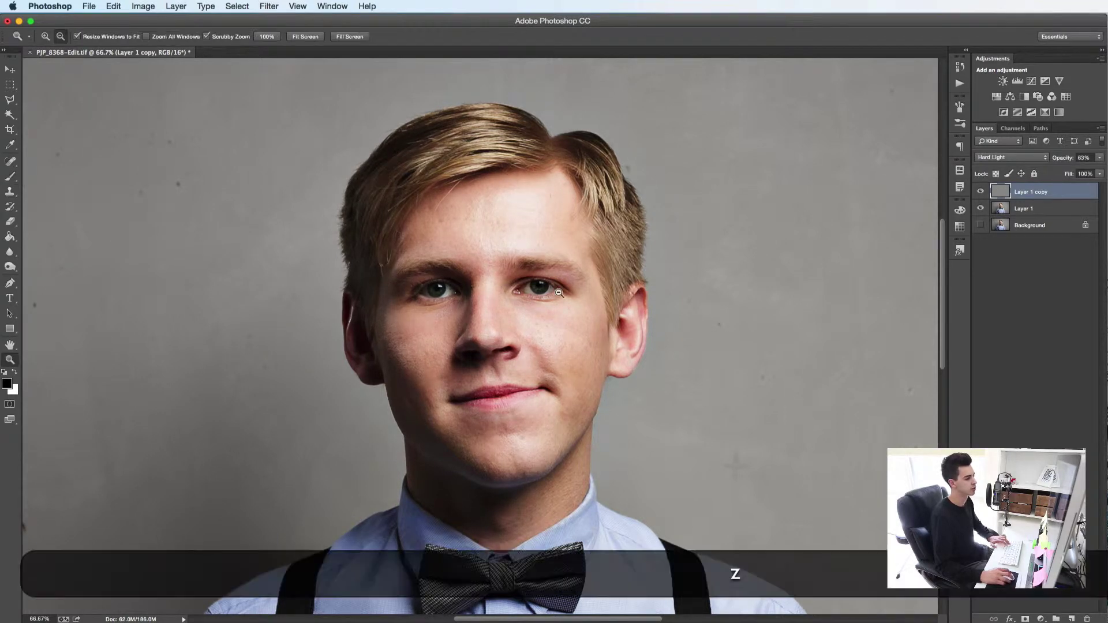
alt+click(559, 292)
key(z)
click(492, 229)
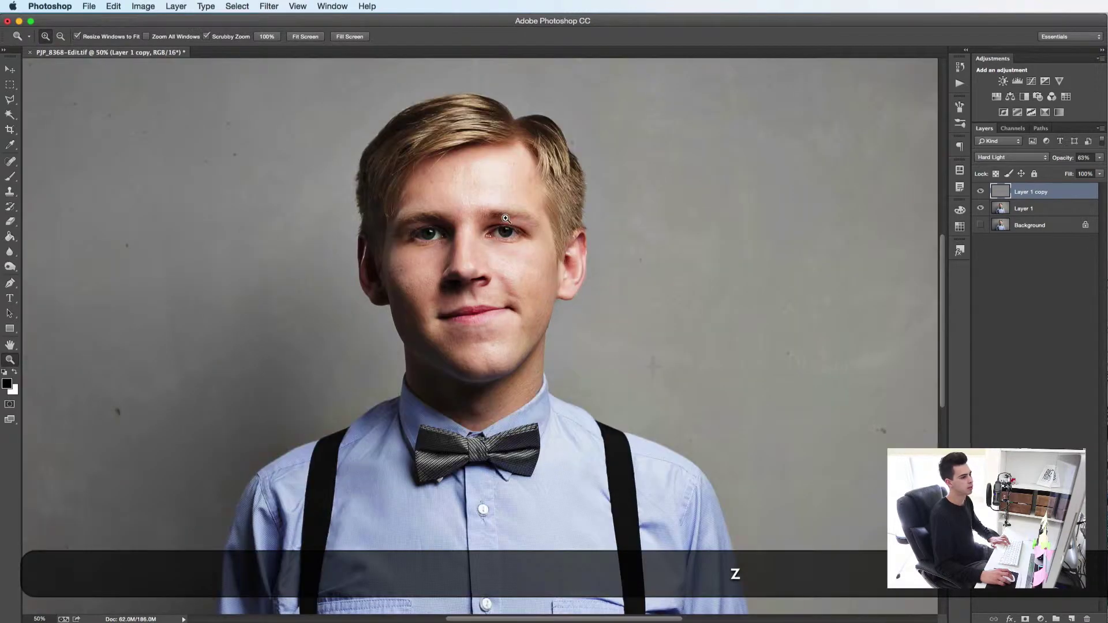
key(b)
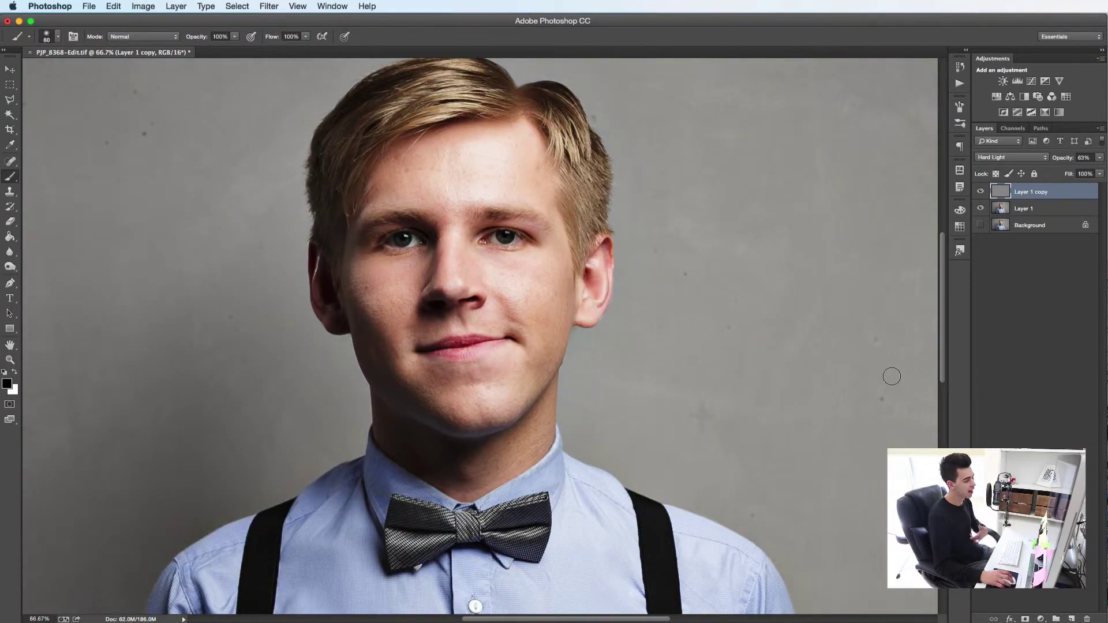
key(alt)
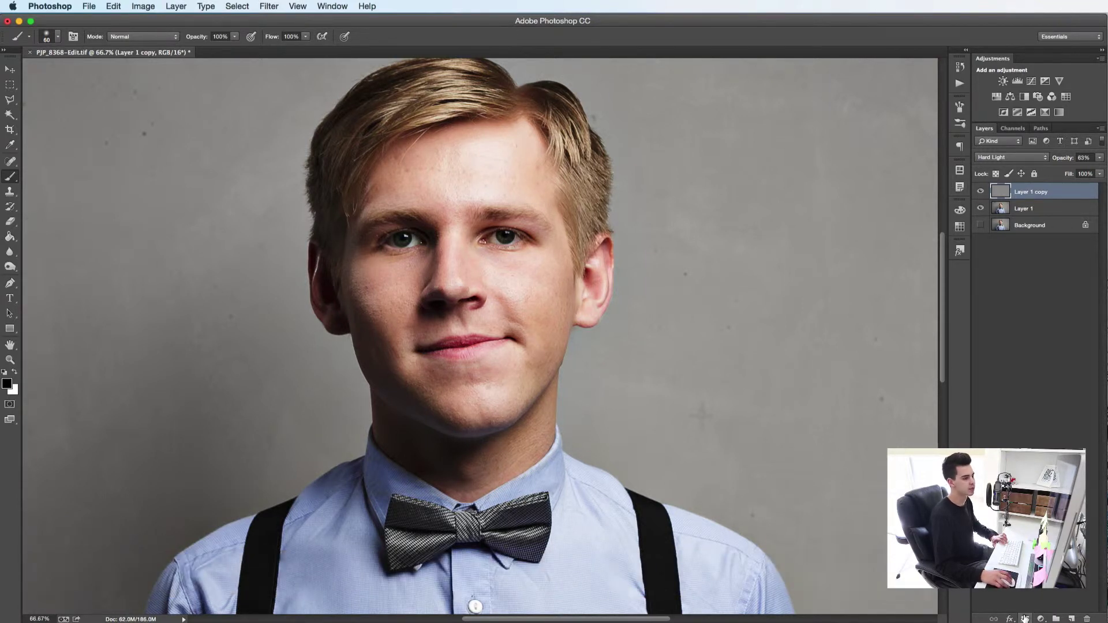
key(alt)
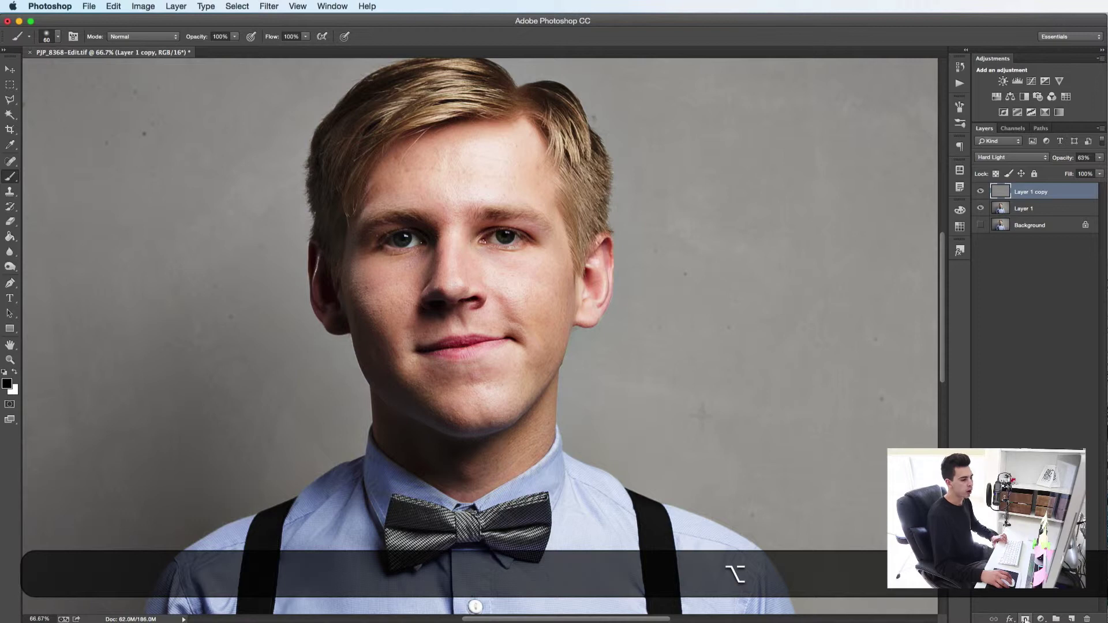
alt+click(1025, 620)
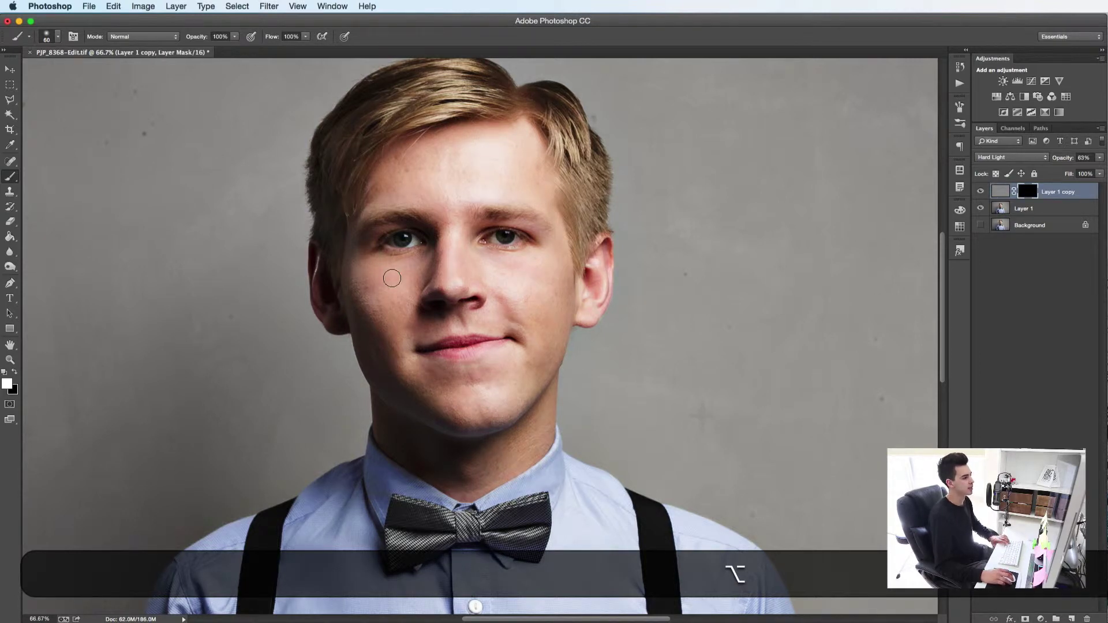
Zoom in on the hair and set the brush size to 100
key(z)
click(347, 189)
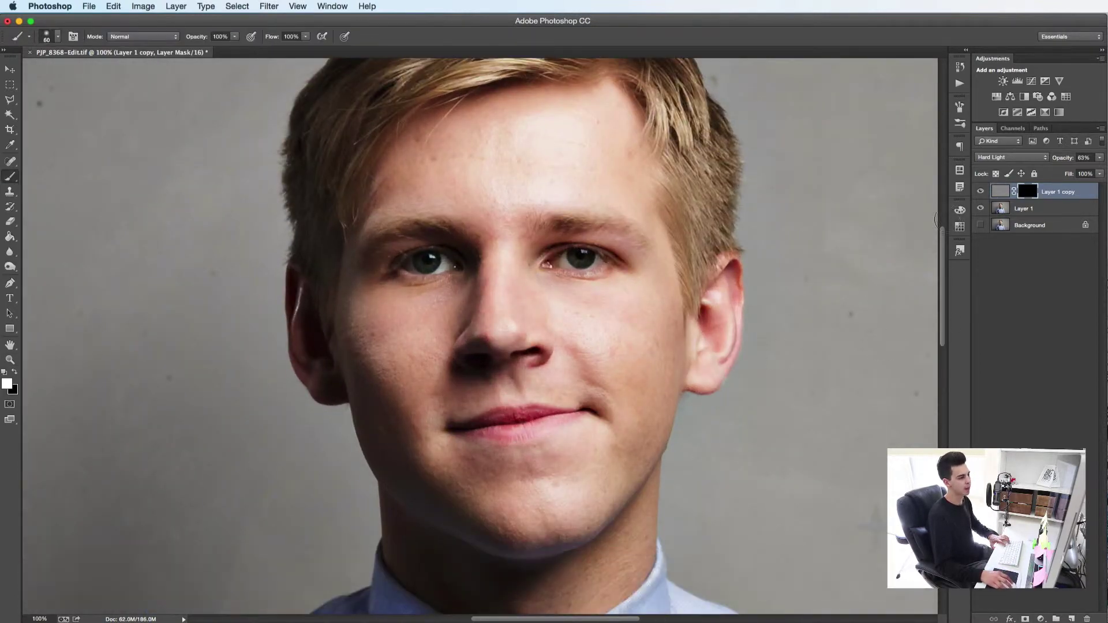
key(space)
drag(572, 309, 551, 371)
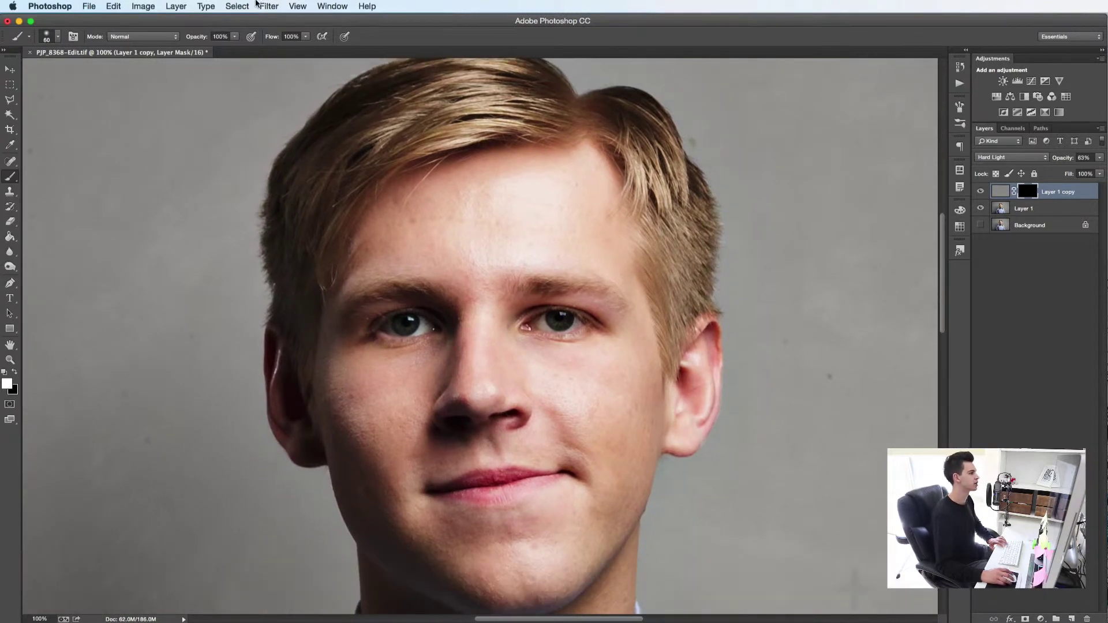
click(19, 37)
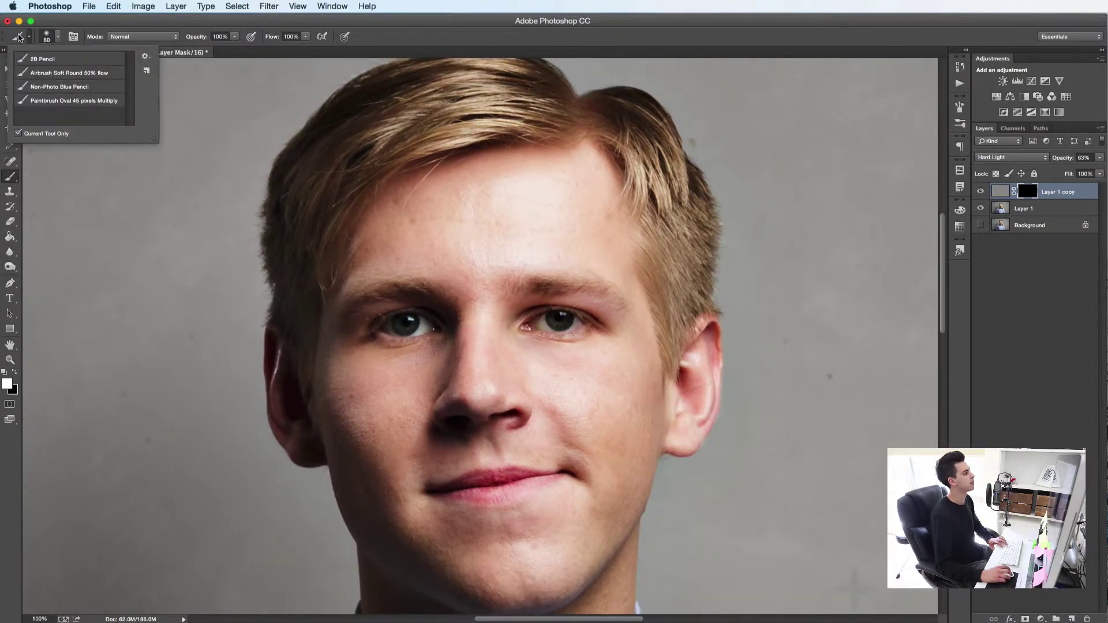
click(58, 38)
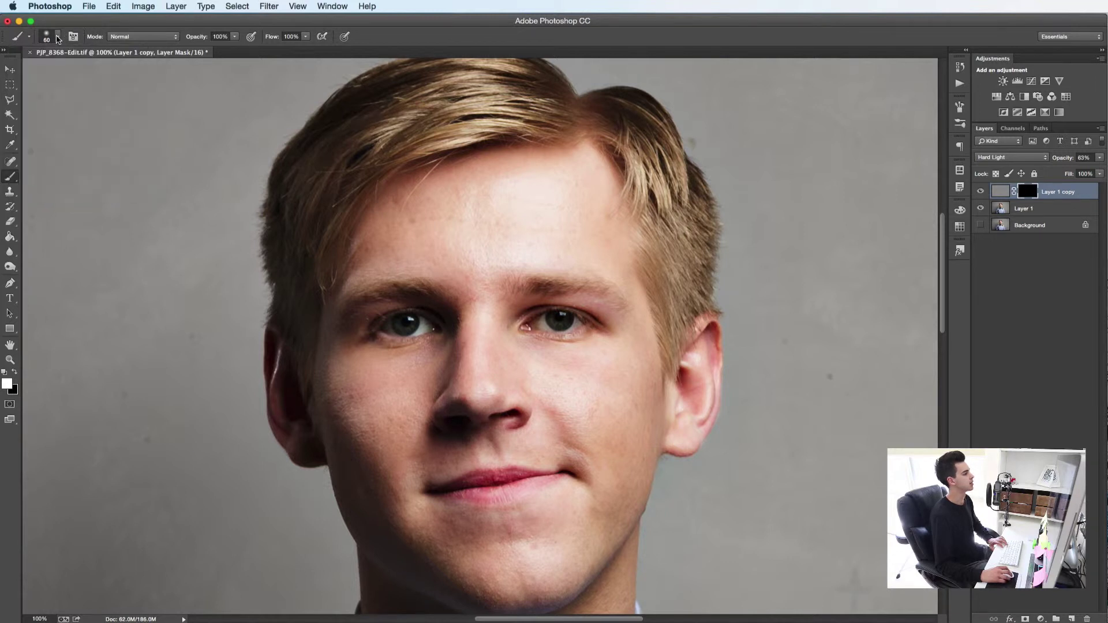
click(59, 39)
click(264, 26)
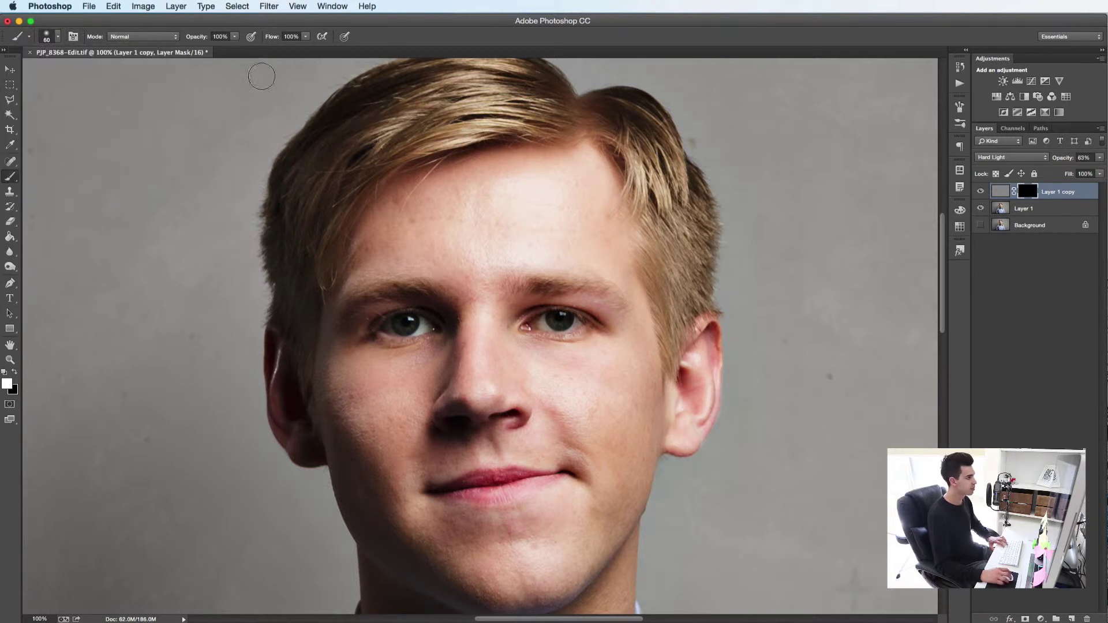
scroll(589, 243, up, 3)
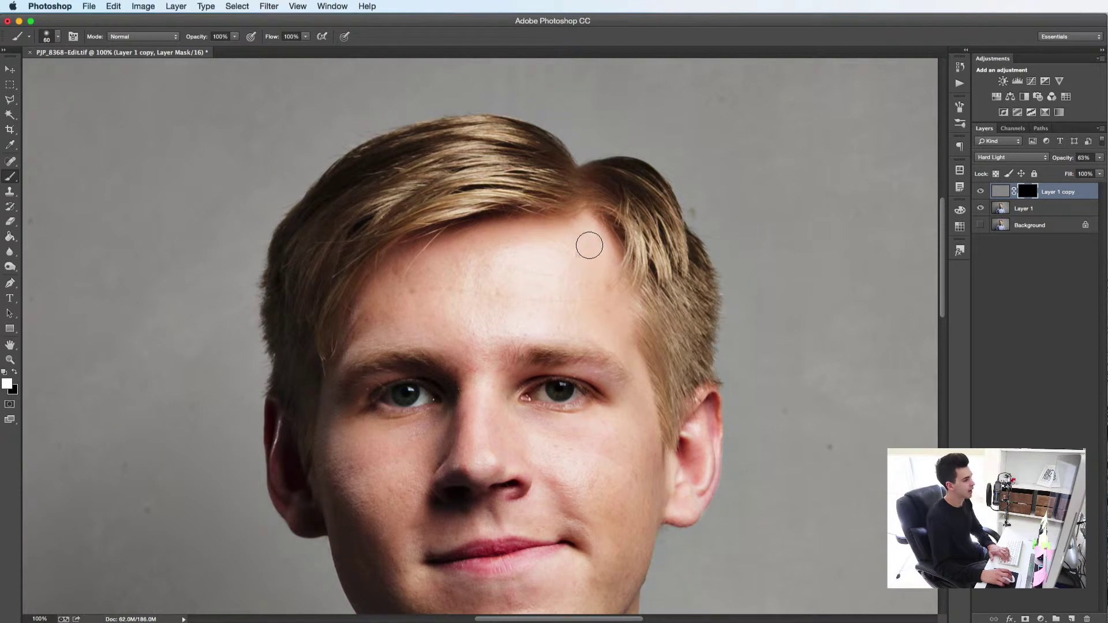
key(bracketright)
key(bracketright)
key(bracketright)
key(bracketright)
key(bracketright)
key(bracketright)
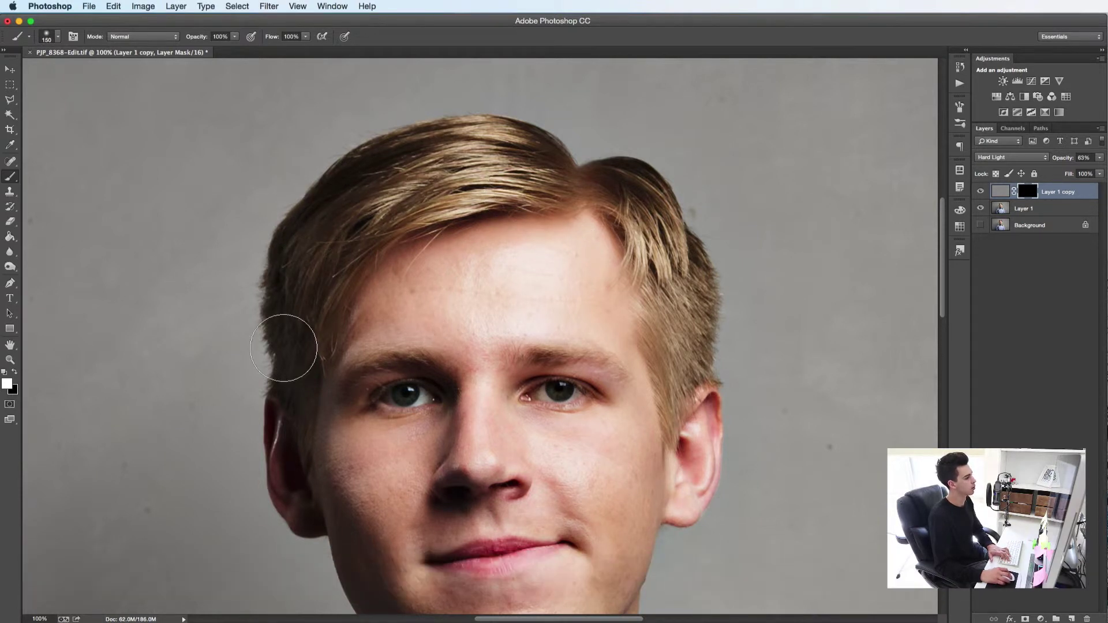
key(bracketleft)
key(bracketleft)
Paint white on the mask over the hair and eyes, then zoom out to the whole portrait
drag(620, 233, 658, 222)
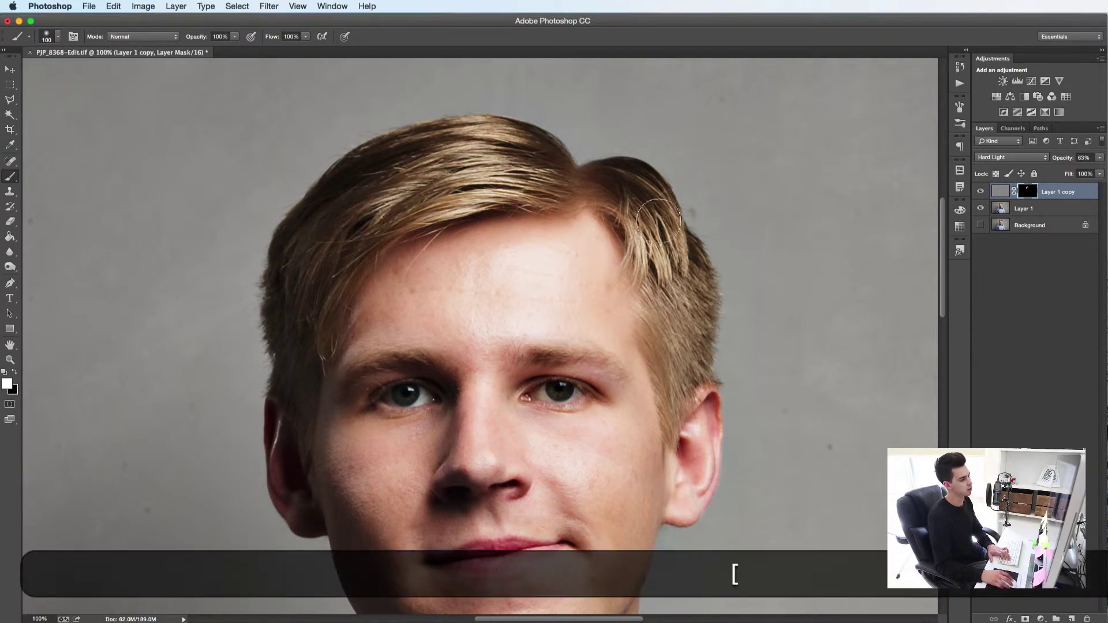
key(bracketleft)
key(bracketleft)
key(bracketleft)
key(bracketleft)
key(bracketleft)
key(bracketleft)
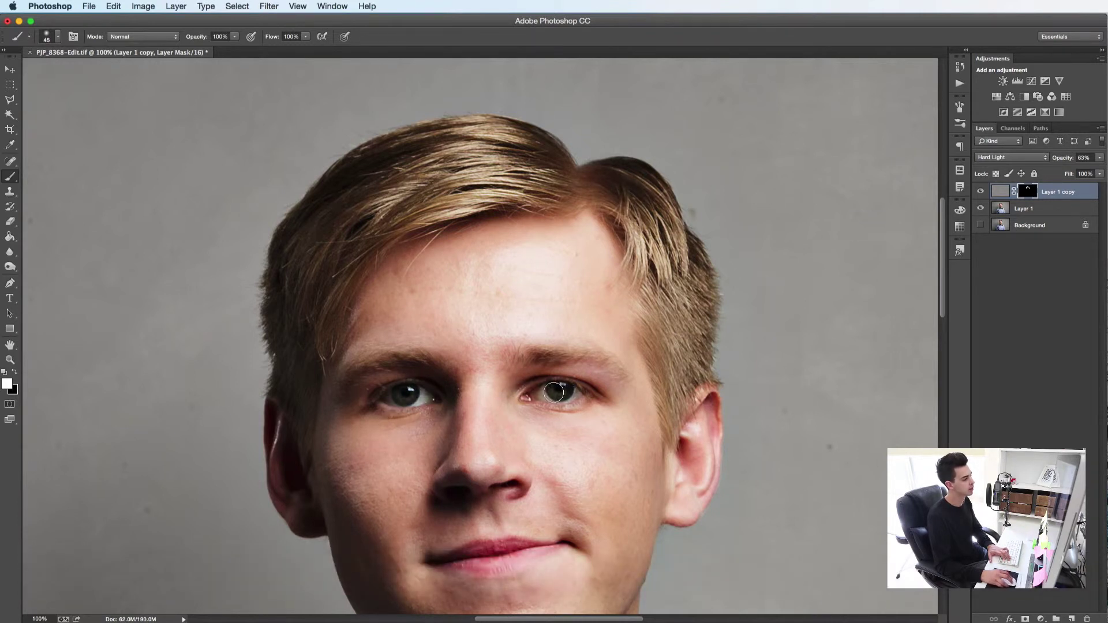
key(bracketright)
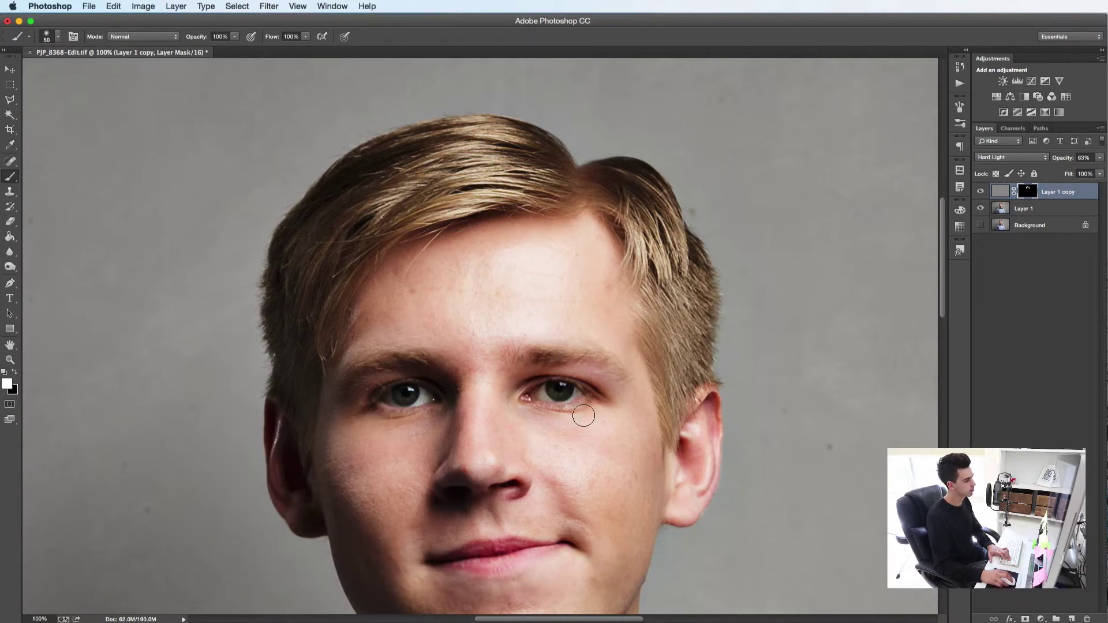
scroll(583, 416, down, 5)
key(bracketleft)
key(z)
drag(517, 469, 456, 392)
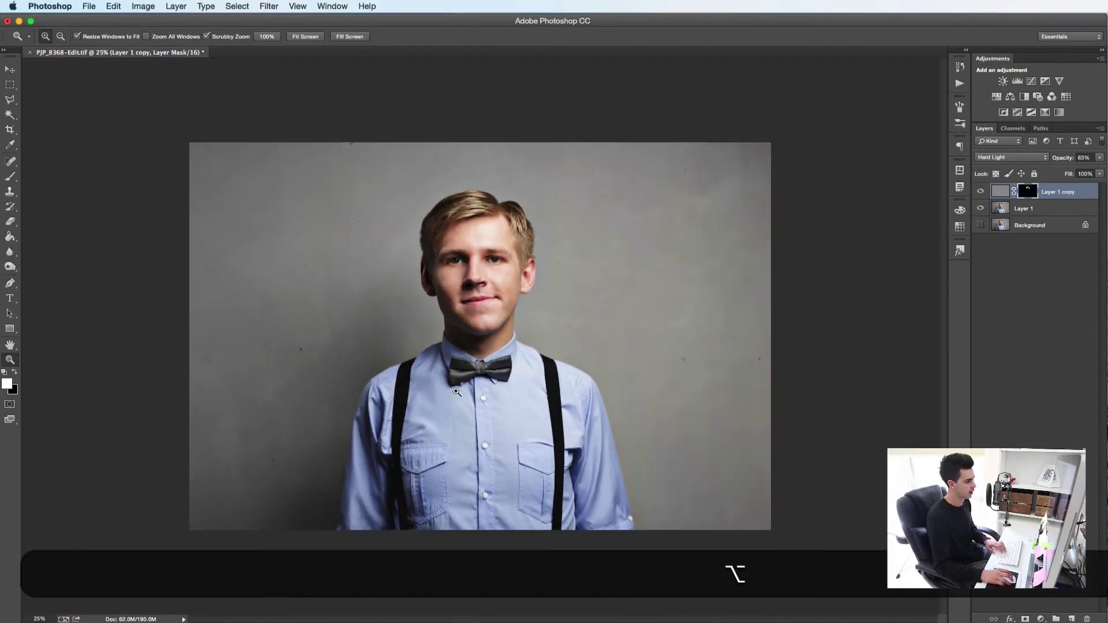
Paint white on the mask over the shirt and bow tie with a 90-size brush
click(456, 393)
click(437, 448)
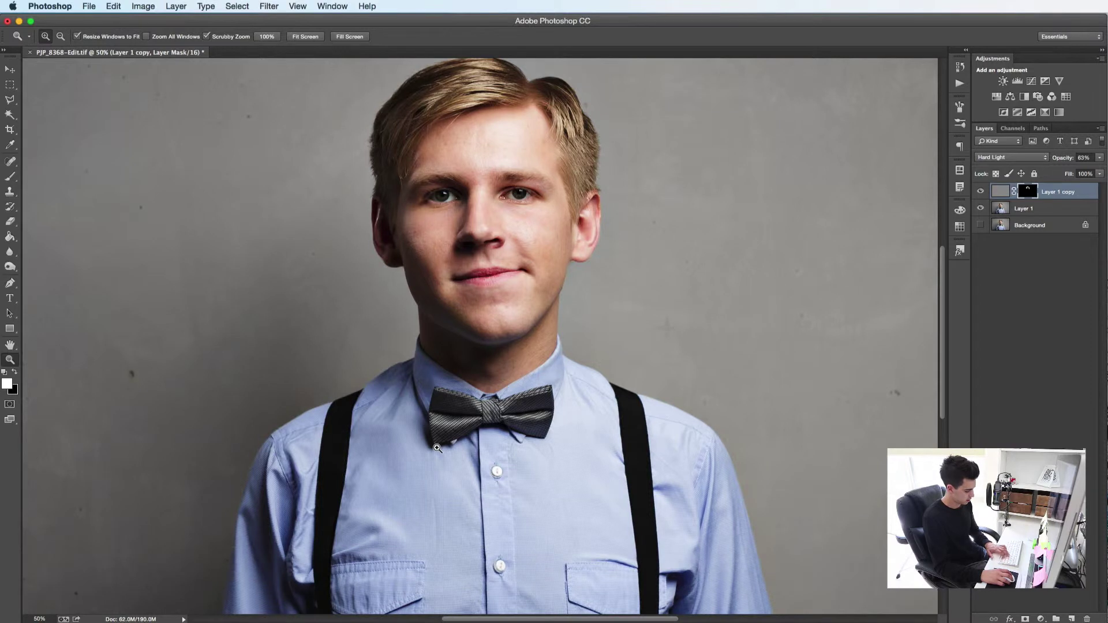
key(b)
key(bracketright)
key(bracketright)
key(bracketright)
key(bracketright)
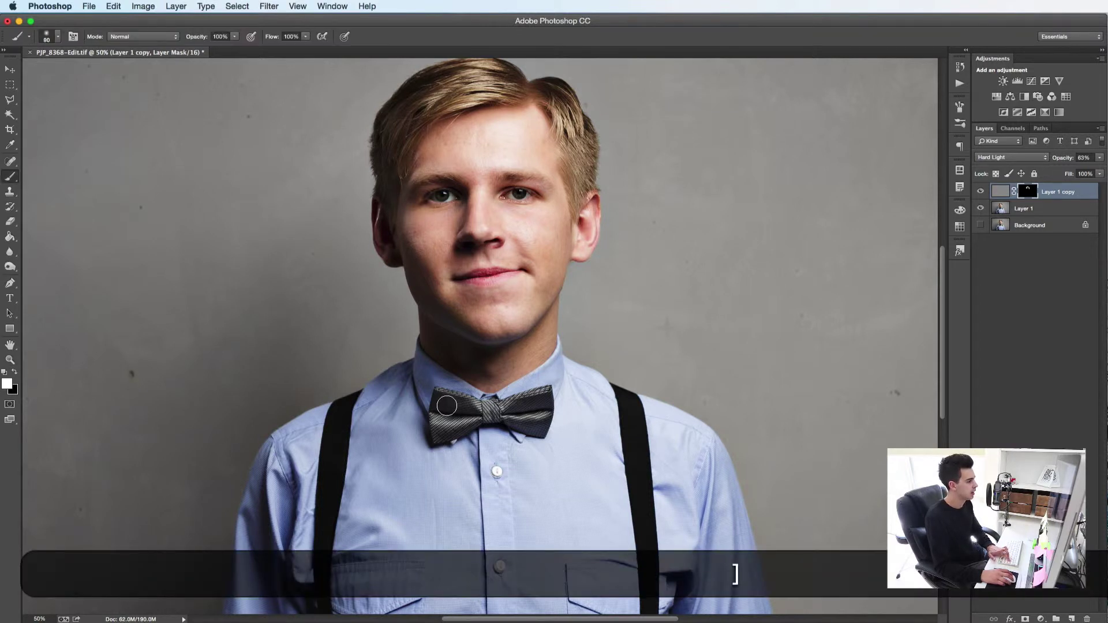
key(bracketleft)
key(bracketleft)
key(bracketleft)
key(bracketleft)
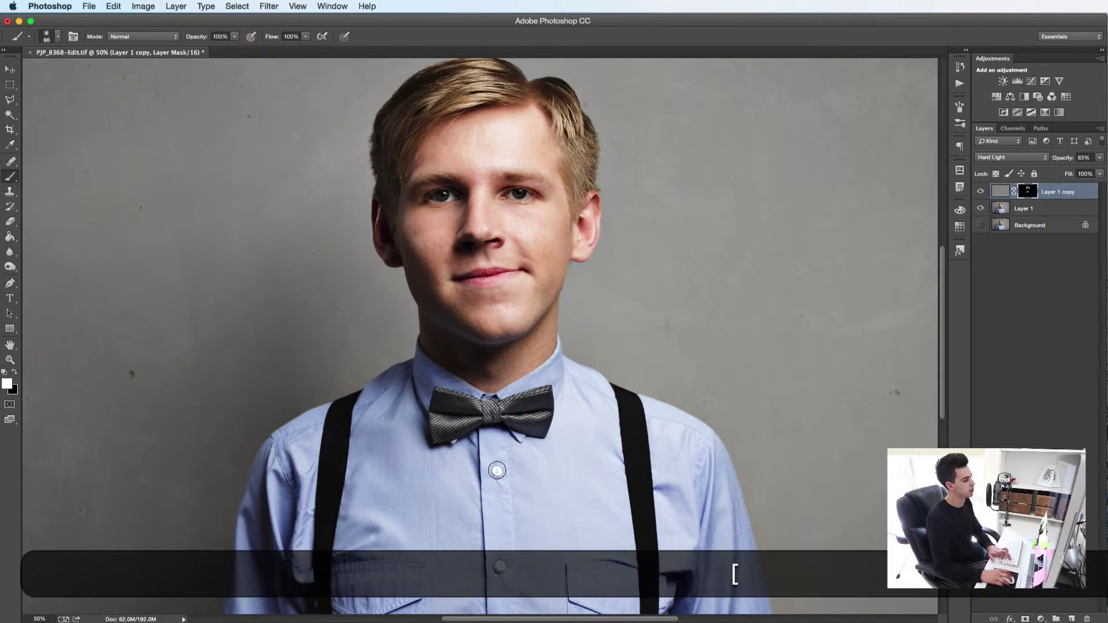
key(bracketright)
key(bracketright)
key(bracketright)
mouse_move(339, 440)
mouse_down()
mouse_move(346, 597)
mouse_move(381, 614)
mouse_up()
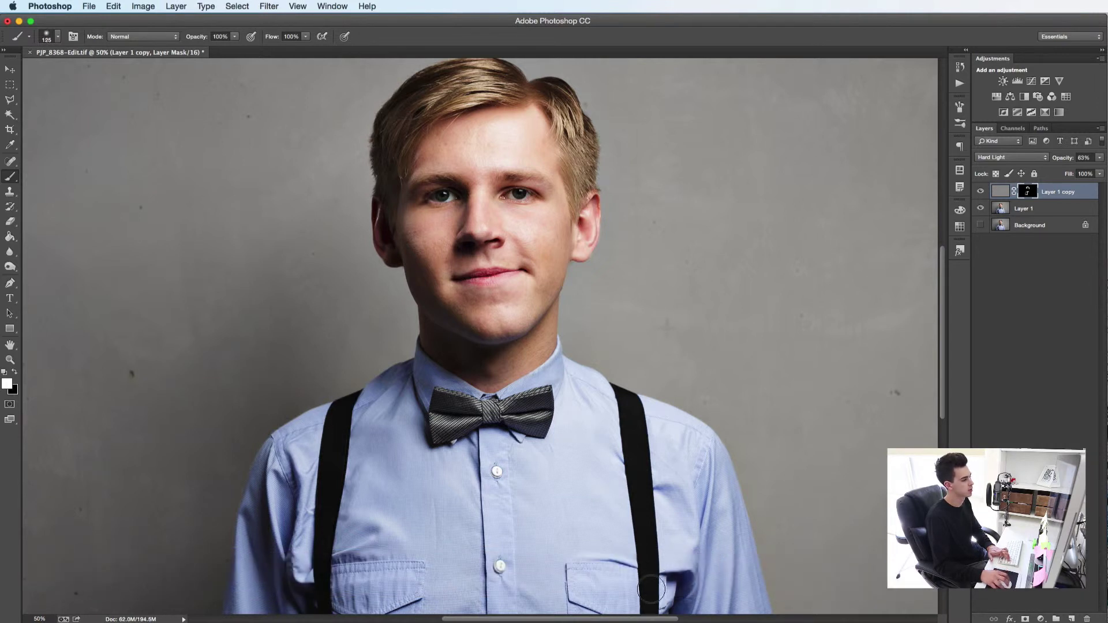
key(bracketleft)
key(bracketleft)
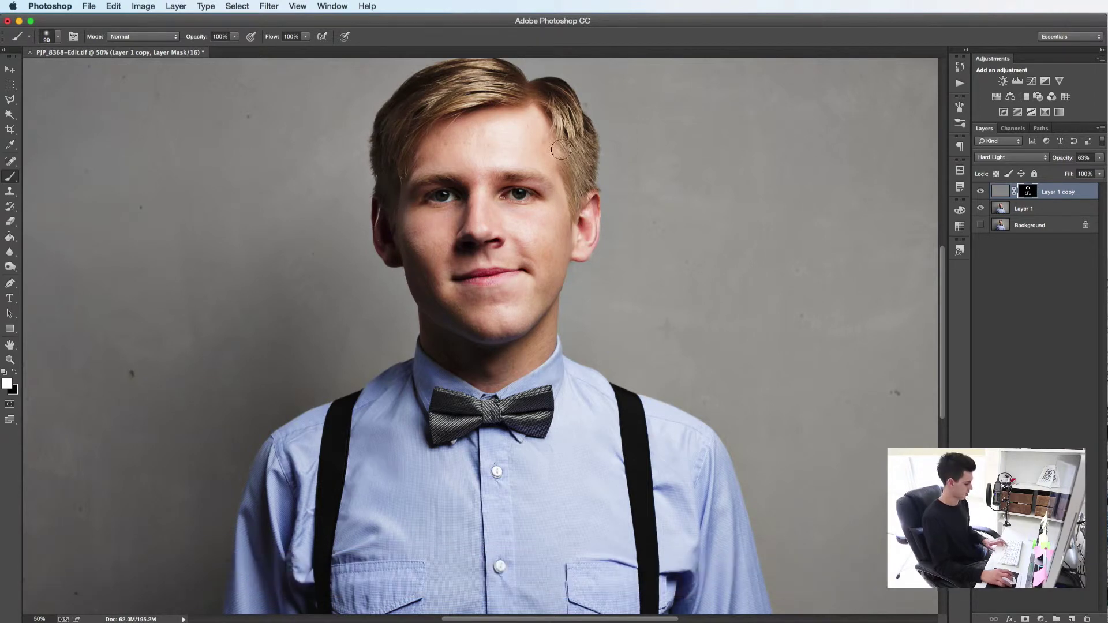
key(z)
click(473, 135)
click(465, 228)
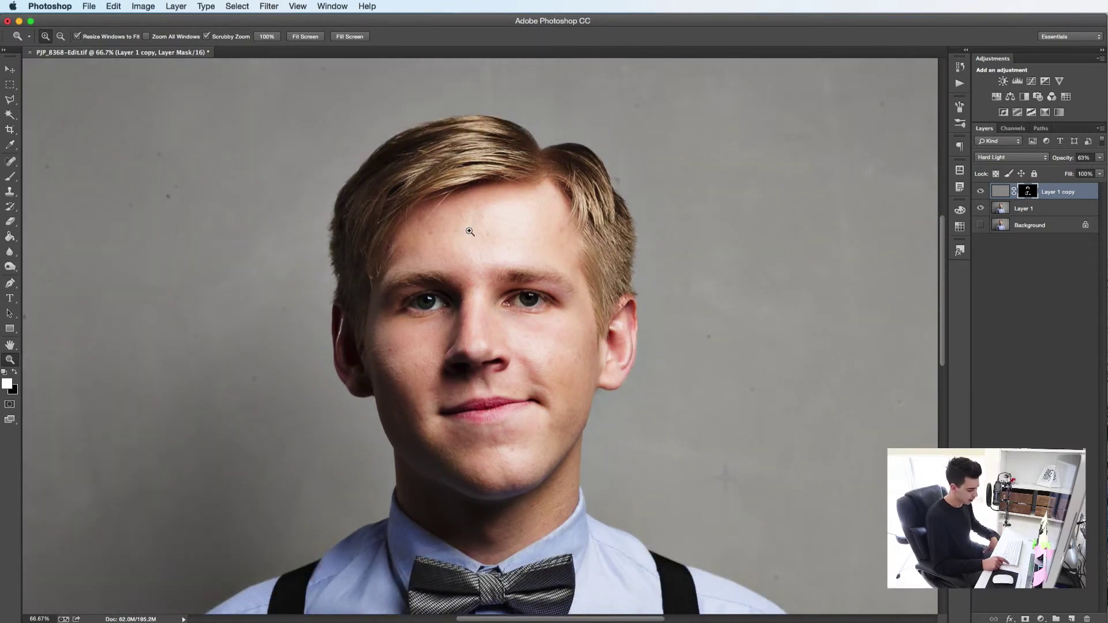
key(backslash)
key(backslash)
key(x)
key(backslash)
key(backslash)
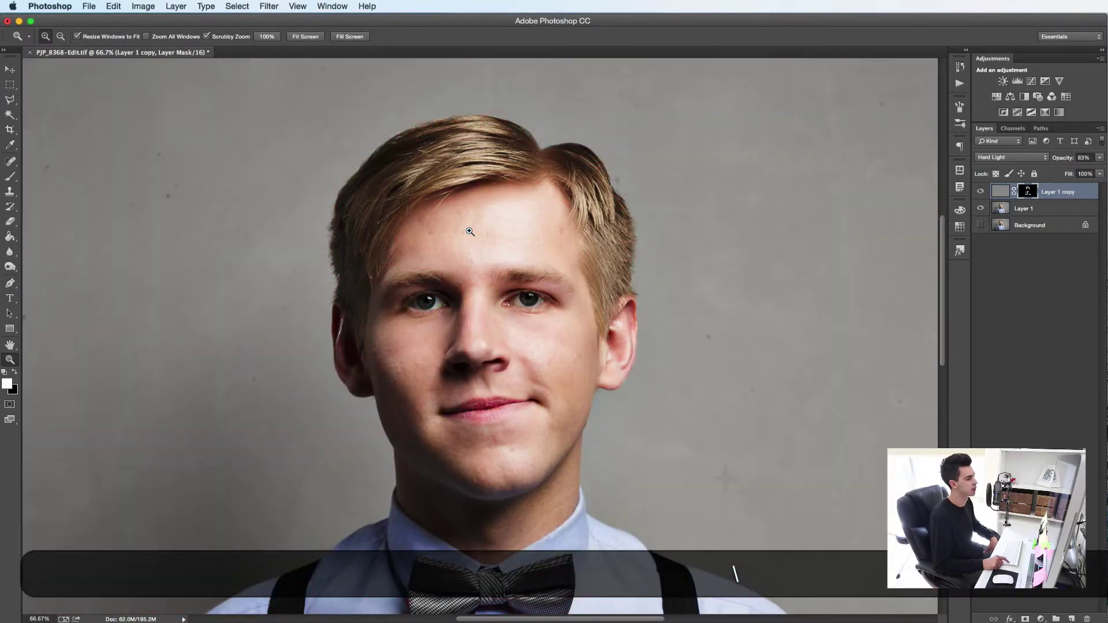
key(backslash)
key(x)
key(backslash)
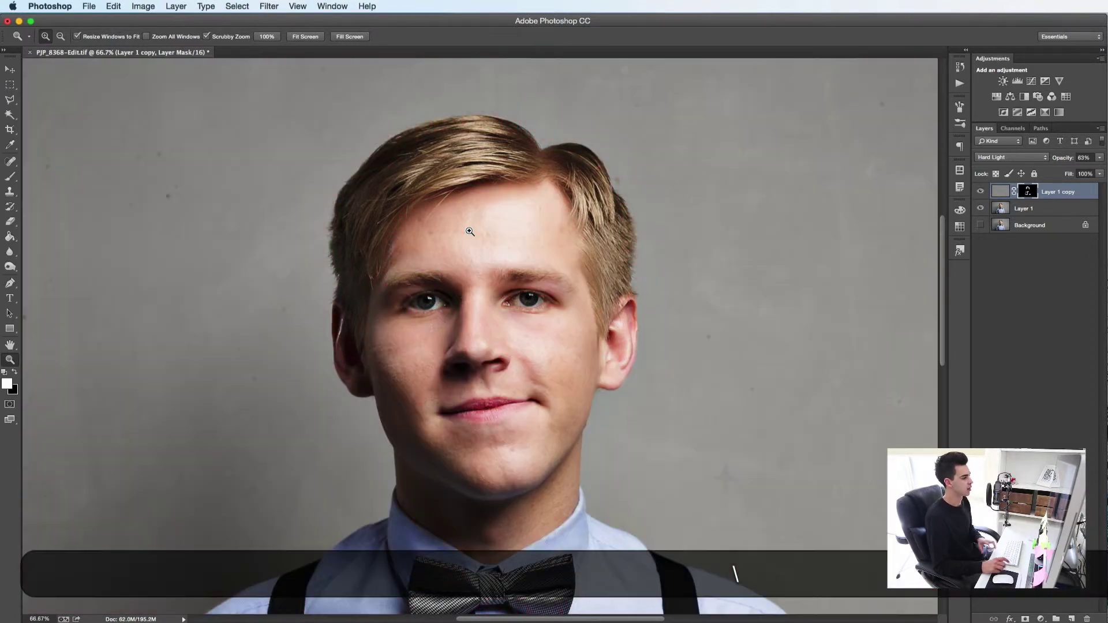
alt+click(507, 218)
drag(529, 371, 509, 350)
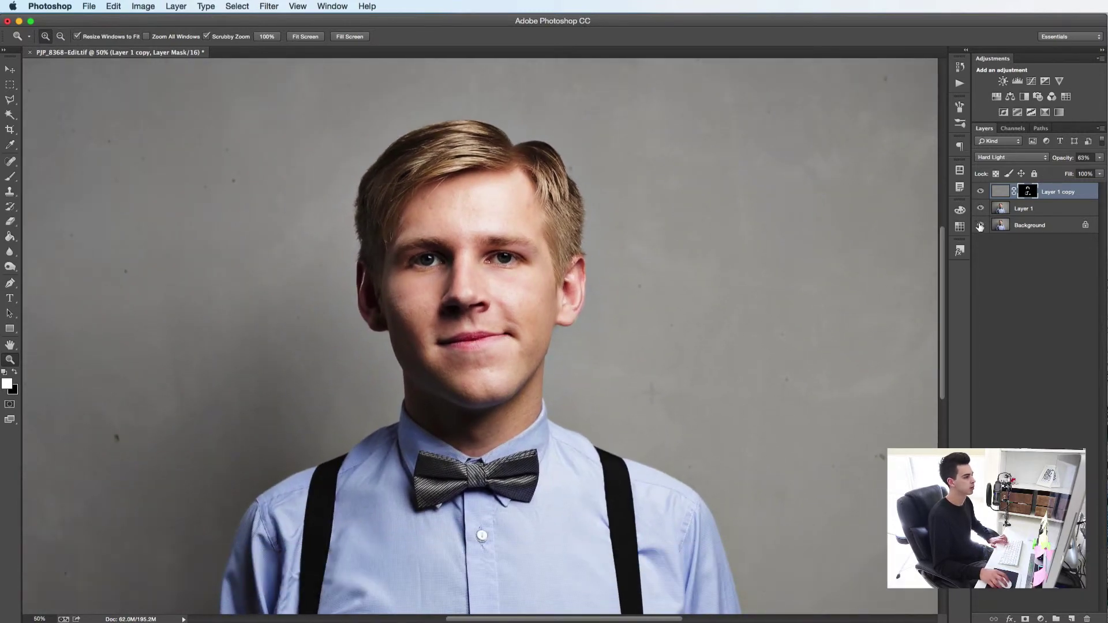
alt+click(981, 225)
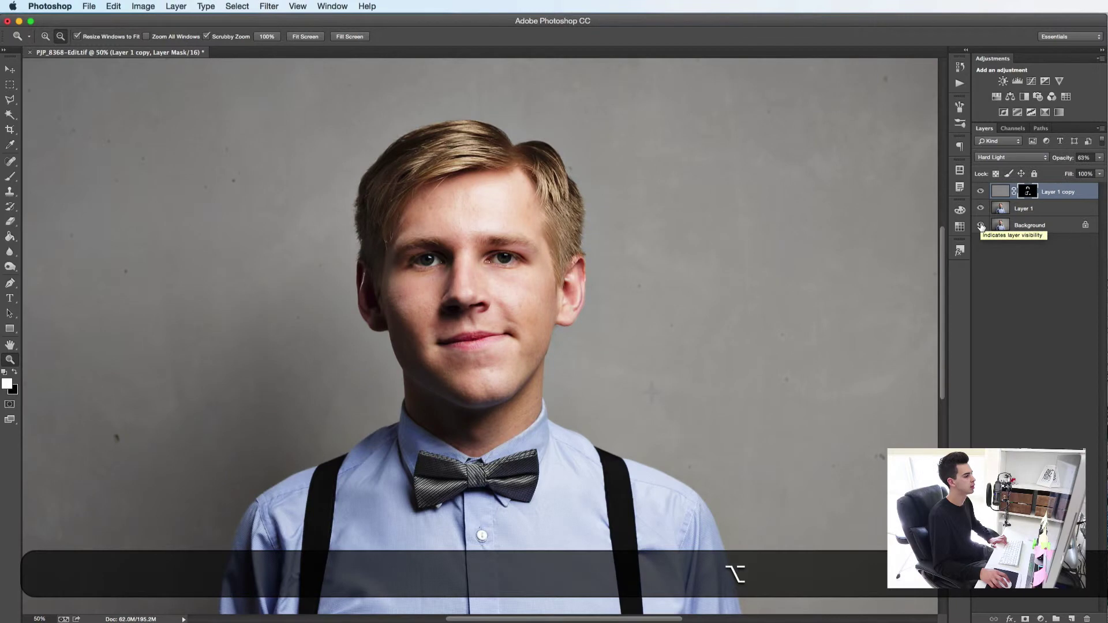
alt+click(980, 225)
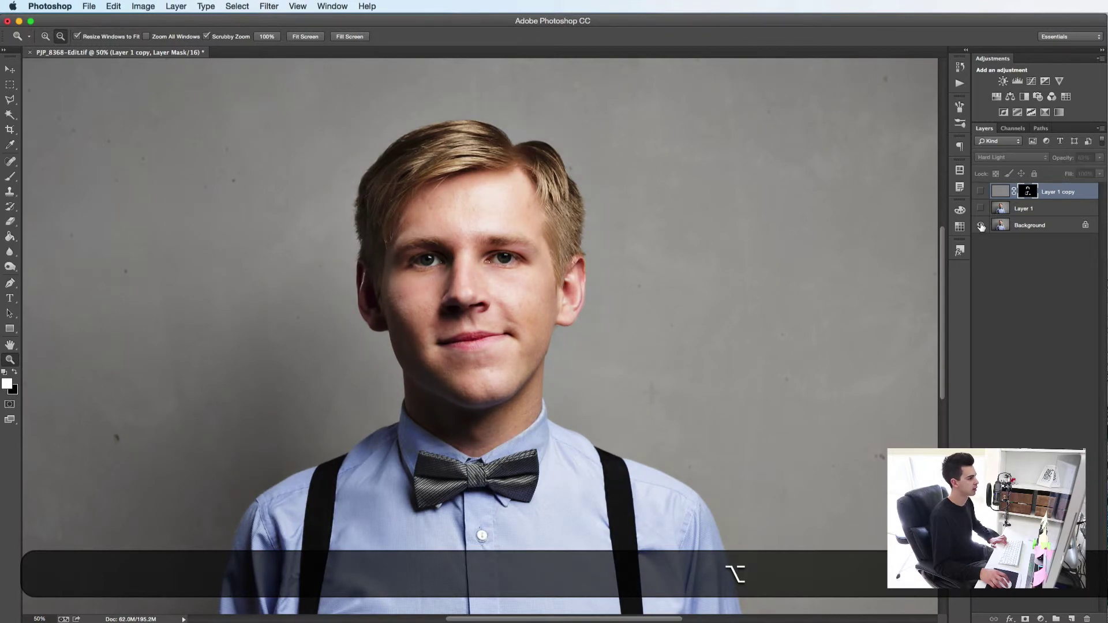
key(alt+z)
drag(448, 226, 487, 222)
alt+click(487, 223)
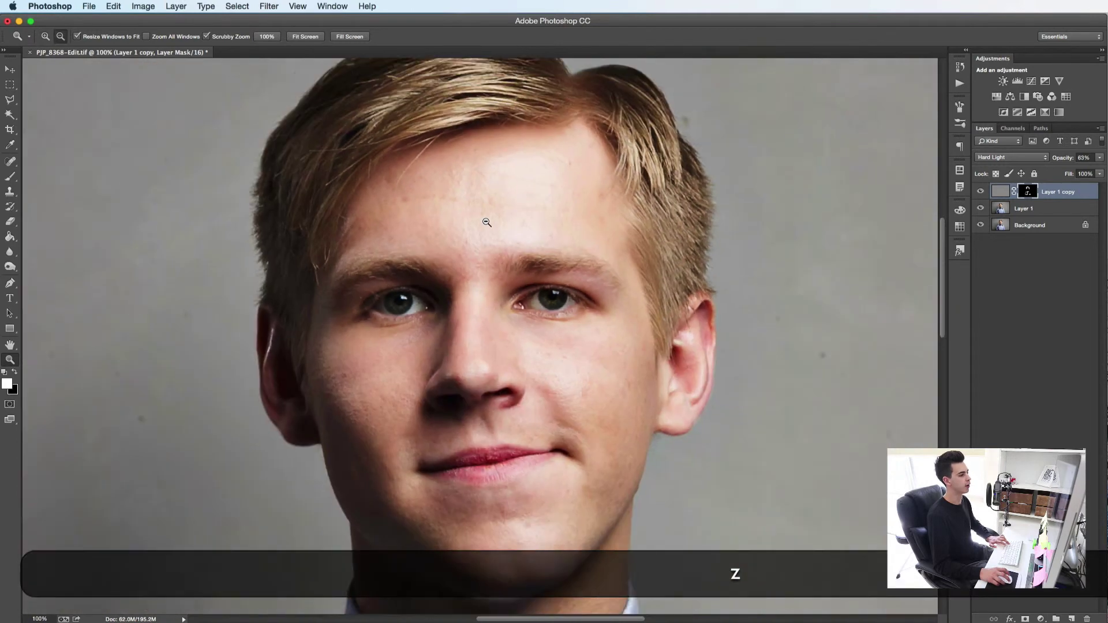
alt+click(486, 222)
alt+click(979, 226)
alt+click(979, 225)
alt+click(979, 226)
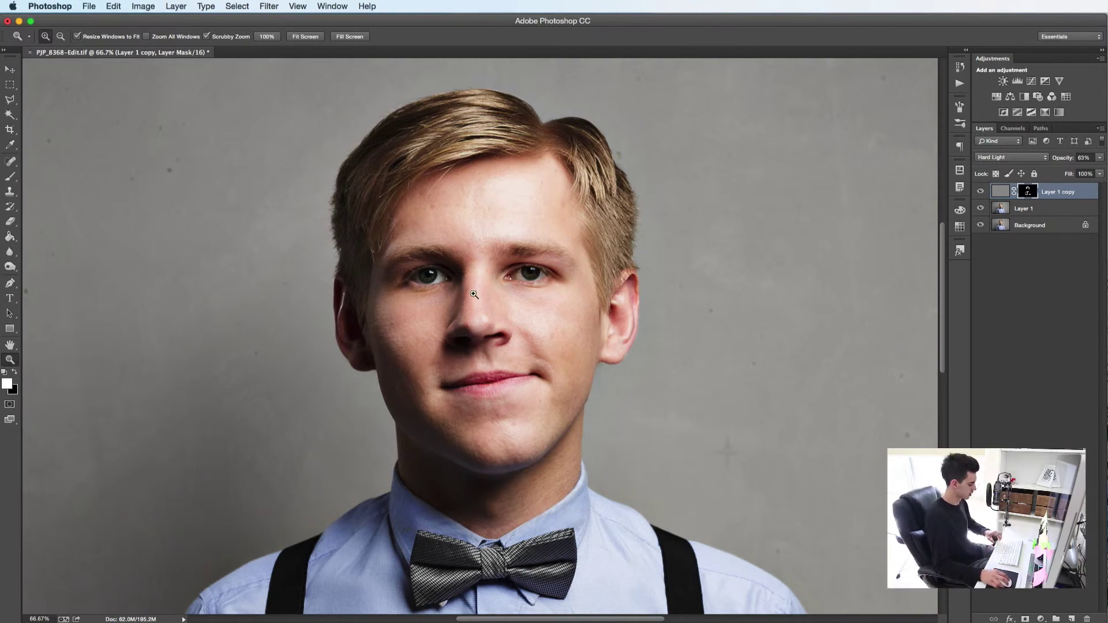
alt+click(979, 225)
alt+click(979, 225)
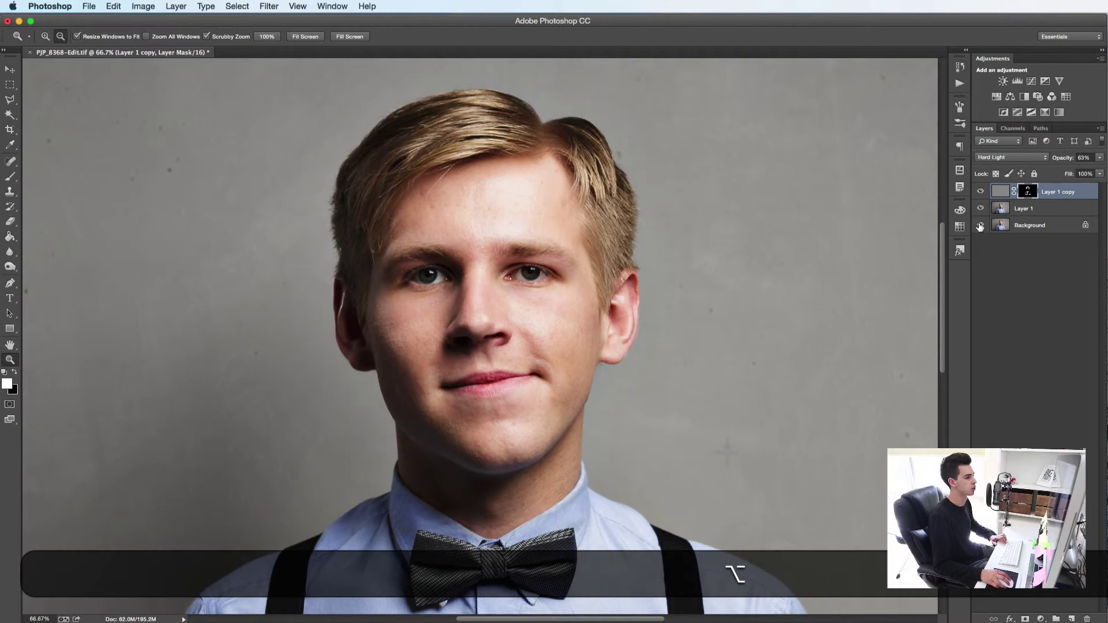
alt+click(584, 249)
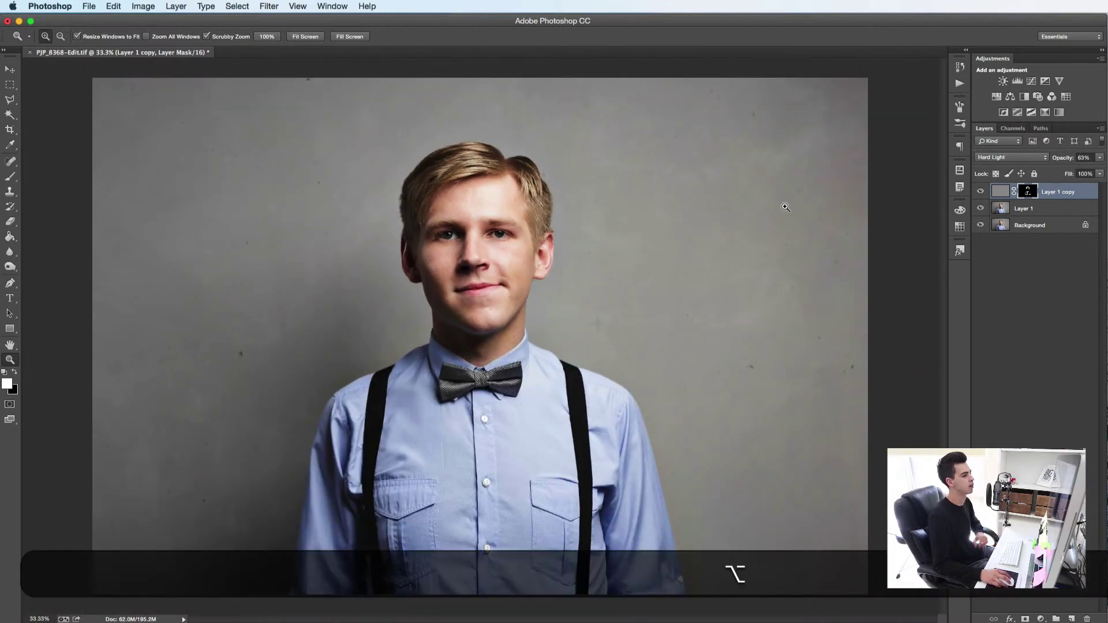